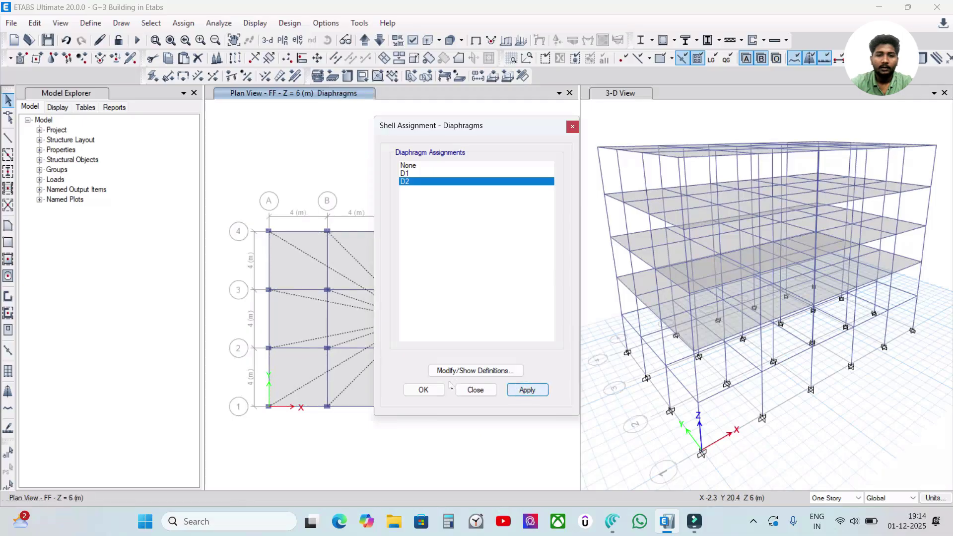
# - Confirm diaphragm D2 for the floor slabs and turn on the diaphragm display in the 3-D view
pyautogui.click(423, 390)
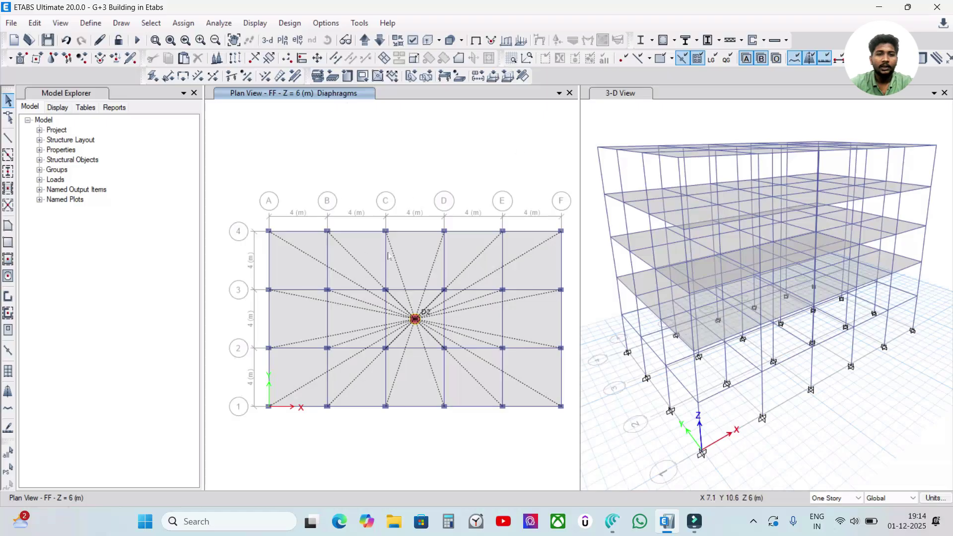
pyautogui.click(605, 114)
pyautogui.click(198, 28)
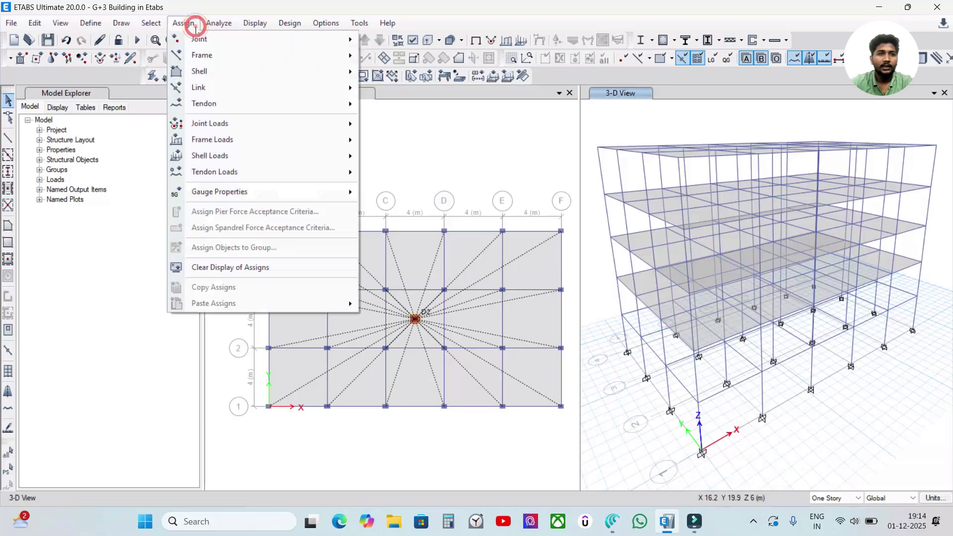
pyautogui.moveTo(205, 56)
pyautogui.click(100, 36)
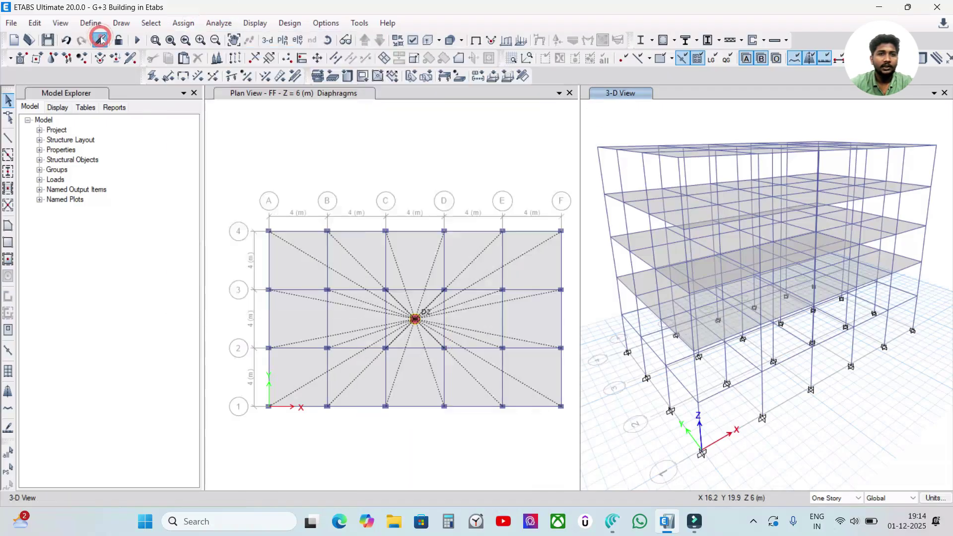
pyautogui.click(100, 37)
pyautogui.click(413, 40)
pyautogui.click(487, 244)
pyautogui.click(528, 490)
pyautogui.click(425, 490)
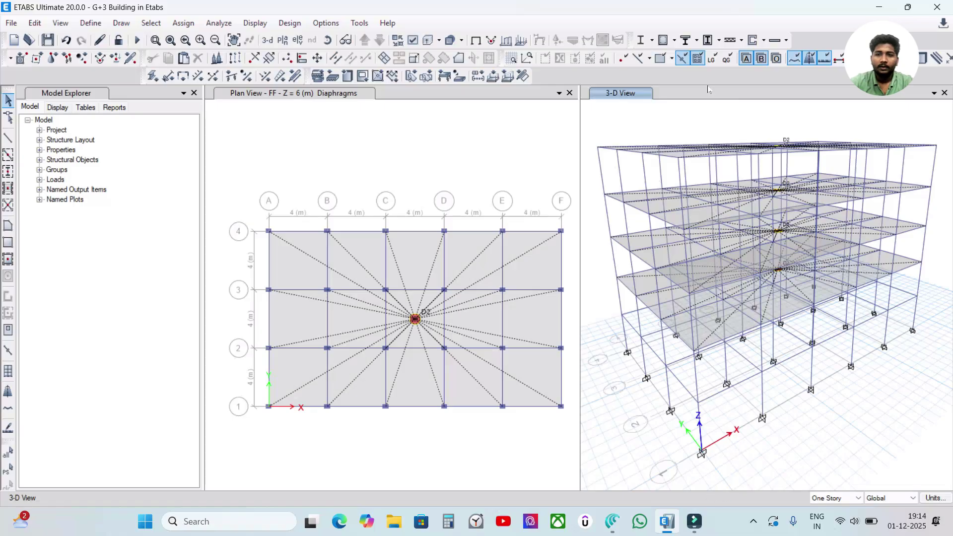
pyautogui.keyDown('shift'); pyautogui.moveTo(778, 157); pyautogui.dragTo(771, 157, button='middle'); pyautogui.keyUp('shift')
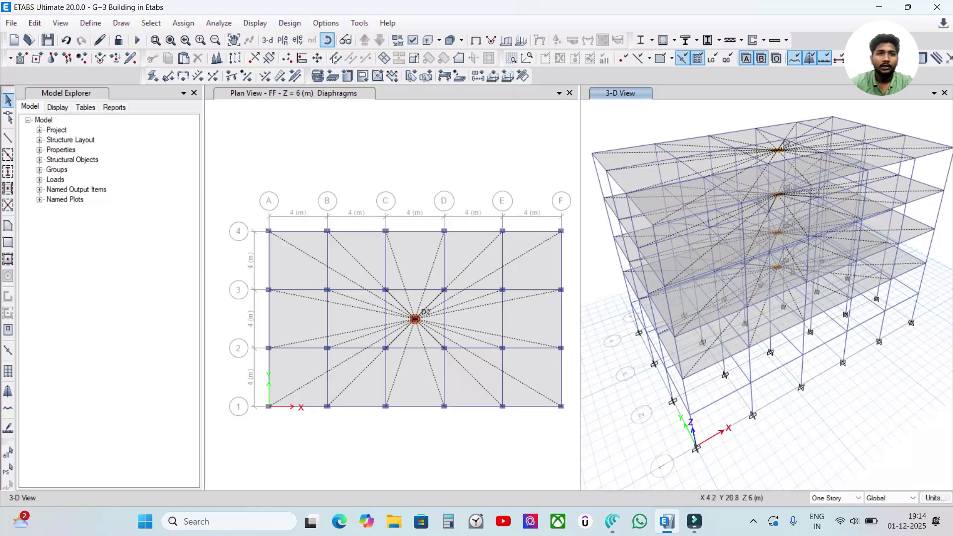
# - Switch to the v55 document in Canva, read the diaphragm assignment instructions through Check for Errors, and return to ETABS
pyautogui.click(612, 521)
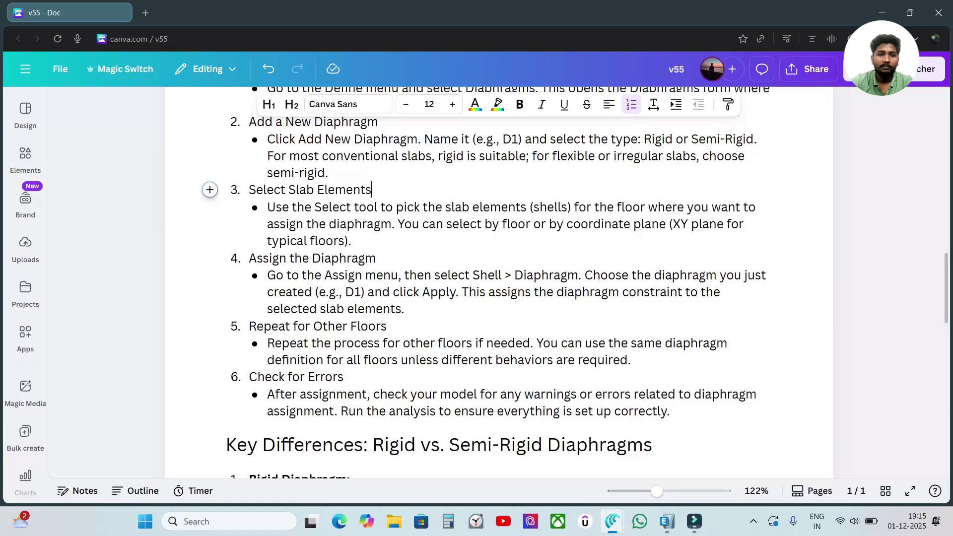
pyautogui.scroll(-2, 484, 282)
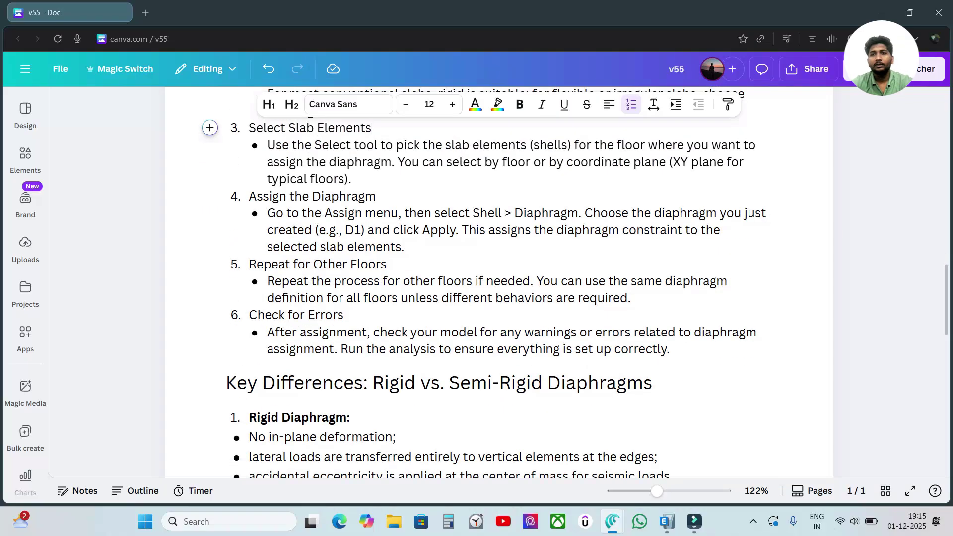
pyautogui.click(666, 521)
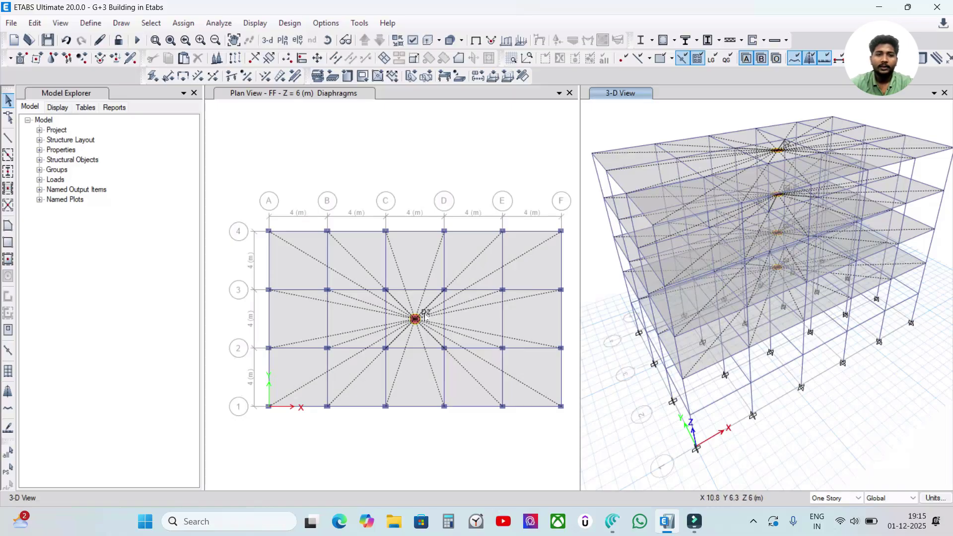
pyautogui.click(453, 314)
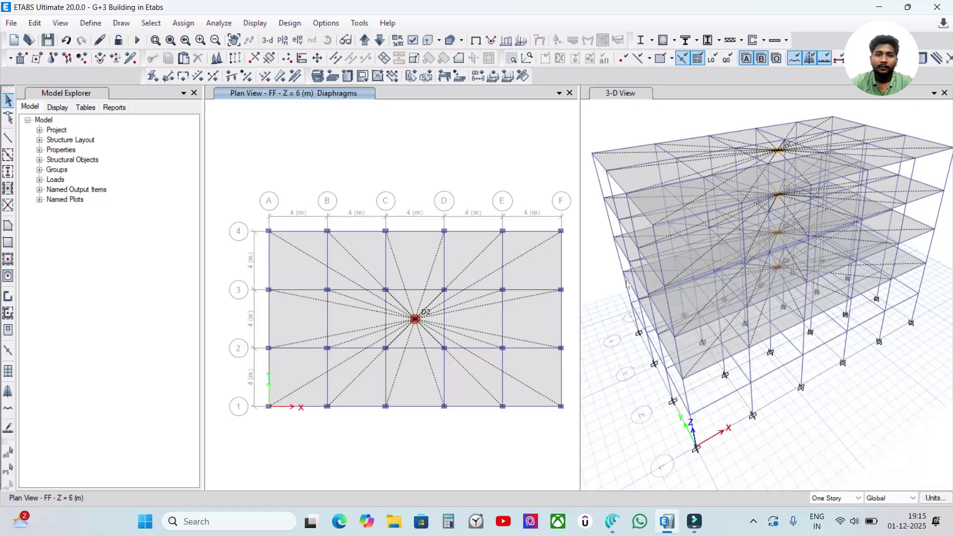
pyautogui.keyDown('shift'); pyautogui.moveTo(752, 380); pyautogui.dragTo(696, 318, button='middle'); pyautogui.keyUp('shift')
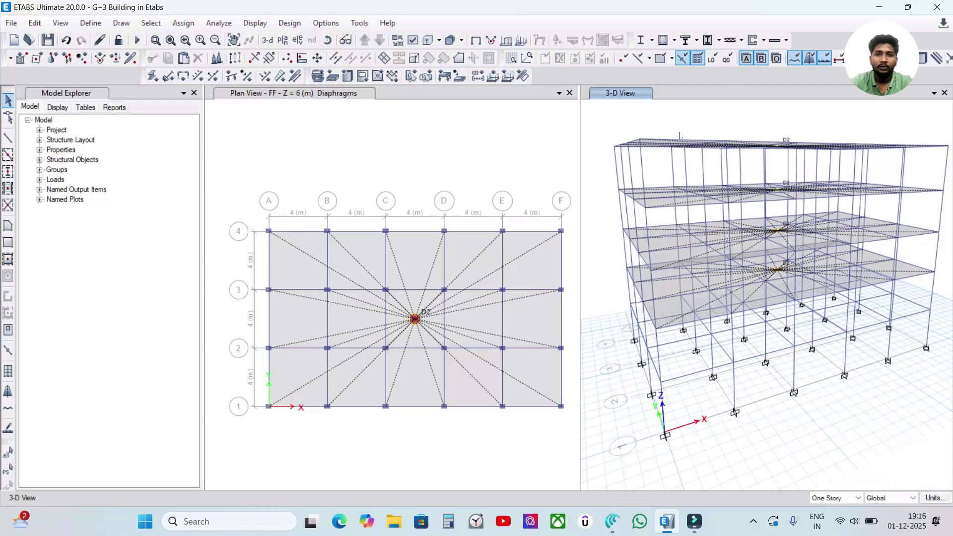
pyautogui.click(437, 145)
pyautogui.click(647, 104)
pyautogui.click(476, 118)
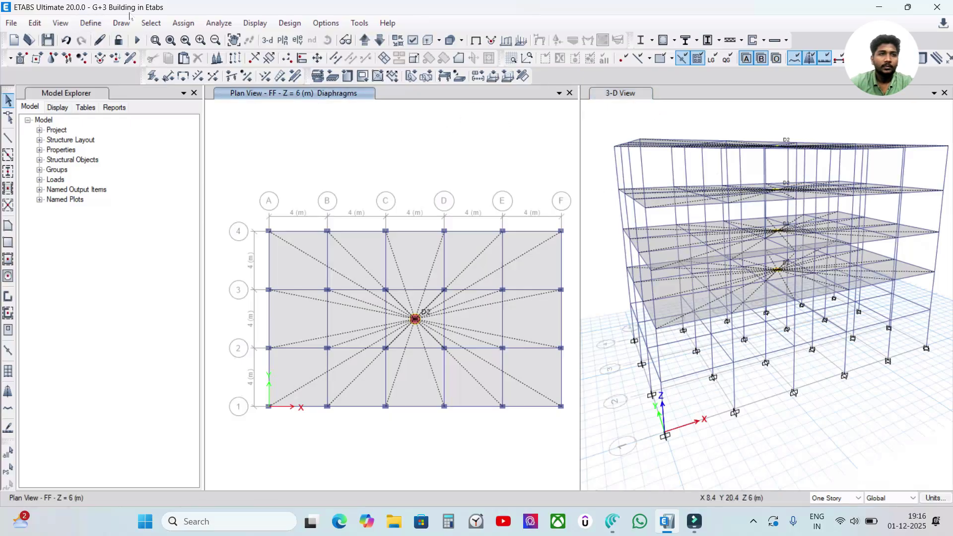
# - Define two more diaphragms, D3 and D4, both with Rigid rigidity
pyautogui.click(90, 23)
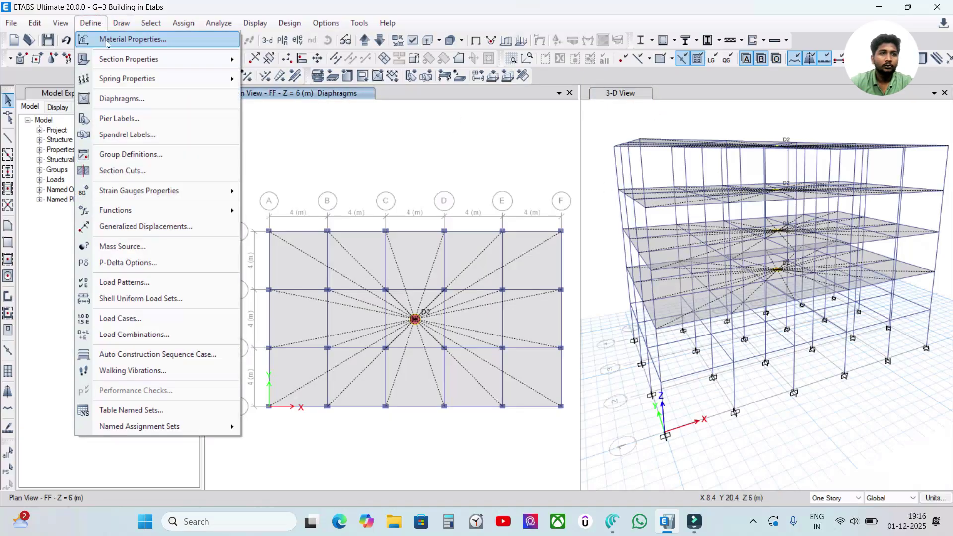
pyautogui.click(123, 98)
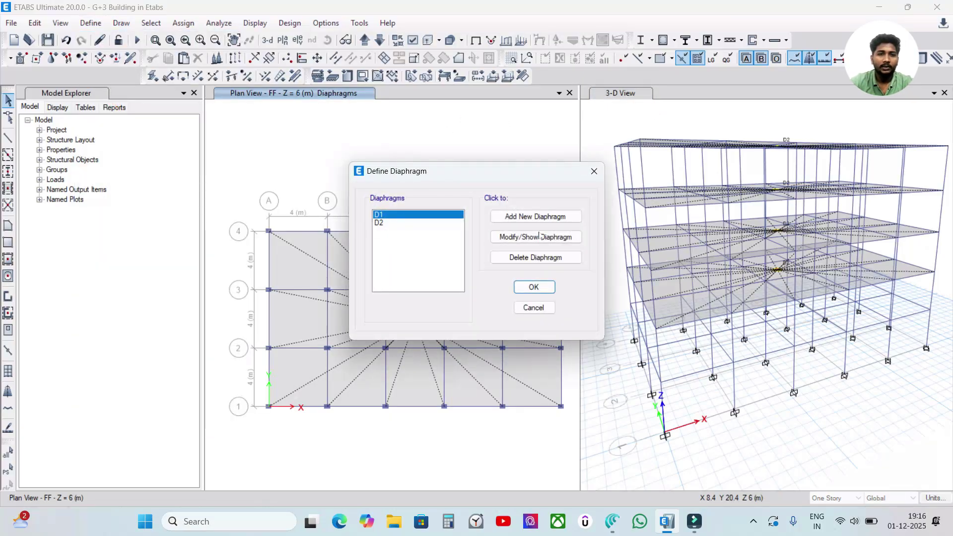
pyautogui.click(535, 217)
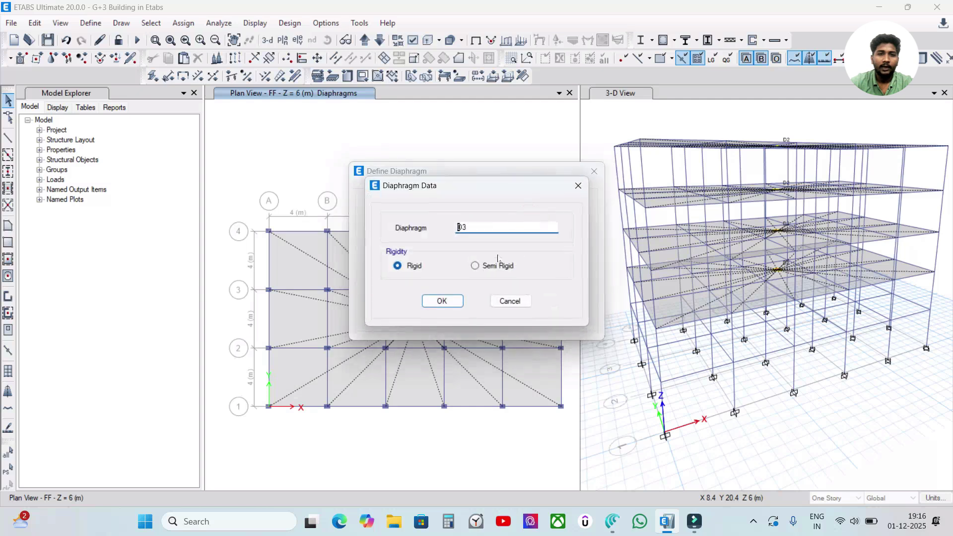
pyautogui.click(442, 301)
pyautogui.click(527, 217)
pyautogui.click(442, 301)
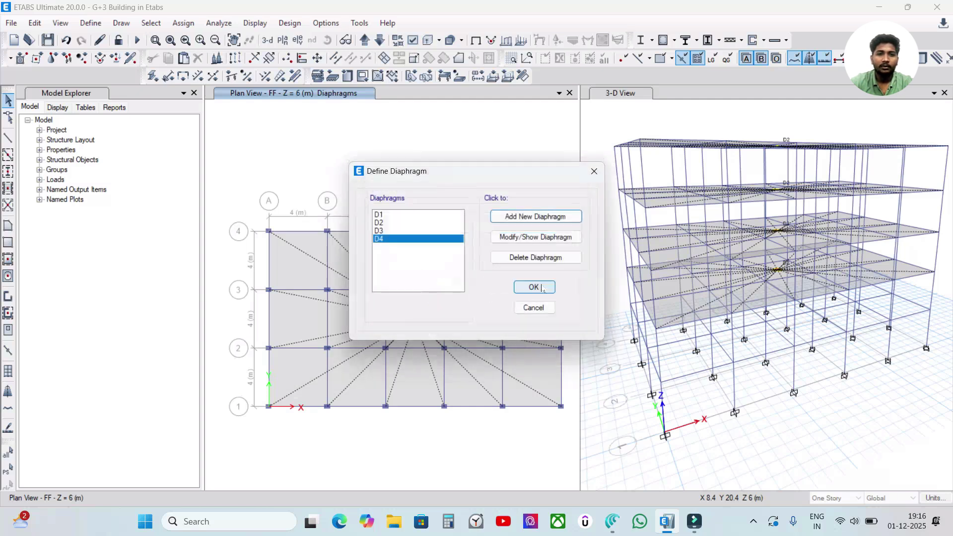
pyautogui.click(534, 287)
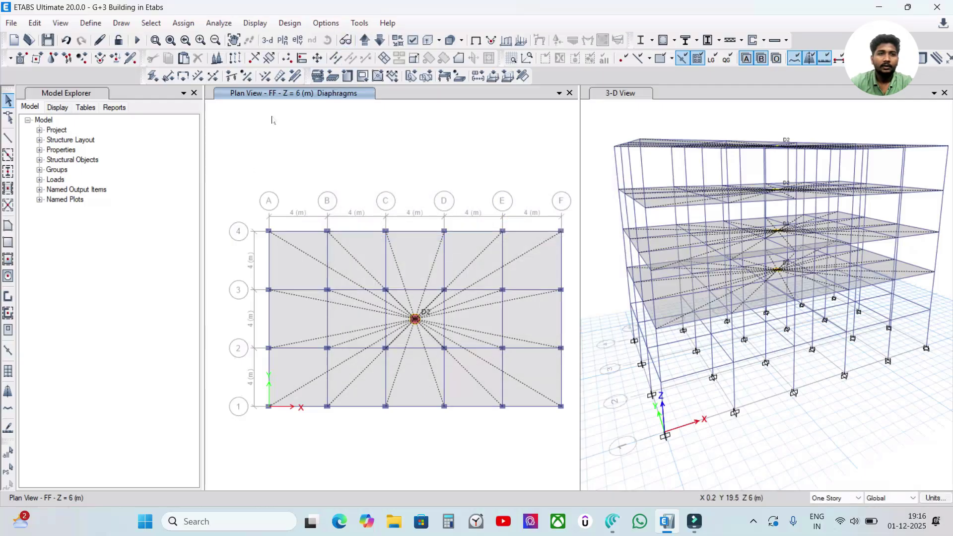
pyautogui.click(150, 23)
pyautogui.moveTo(193, 45)
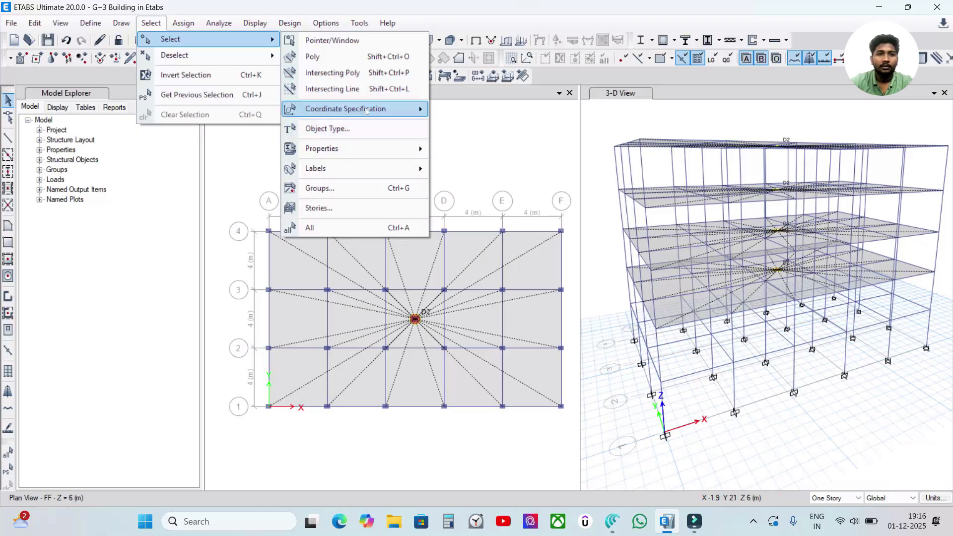
pyautogui.moveTo(366, 111)
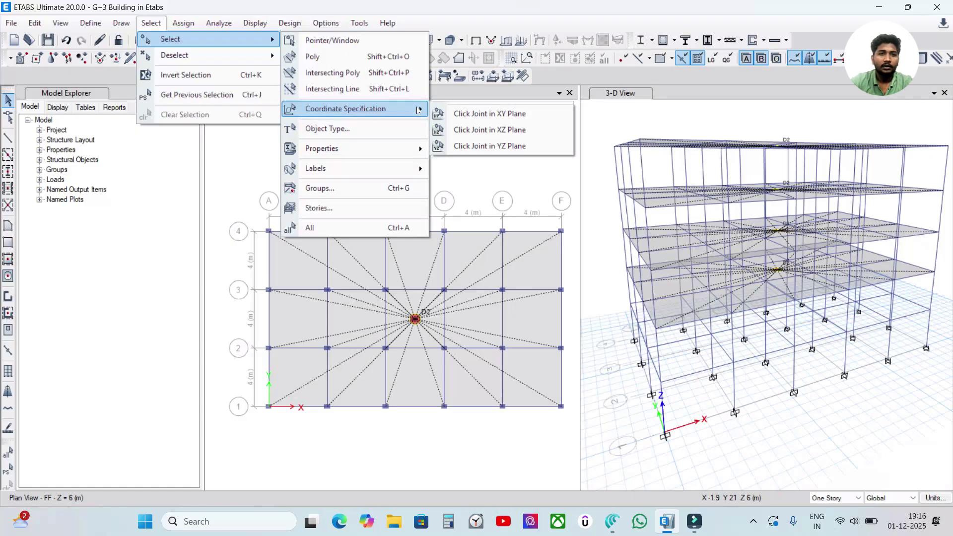
pyautogui.click(501, 114)
pyautogui.click(297, 264)
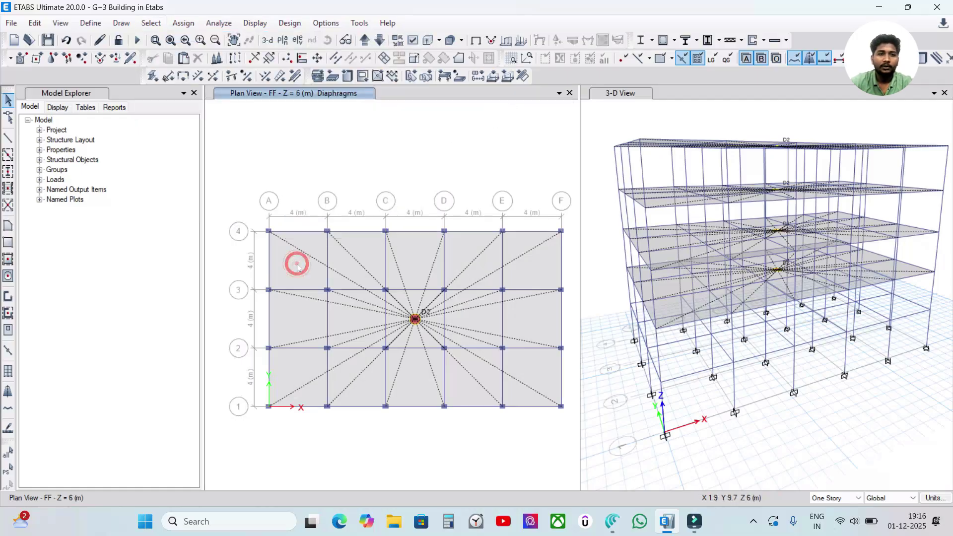
pyautogui.click(370, 271)
pyautogui.press('Escape')
pyautogui.click(314, 249)
pyautogui.press('Escape')
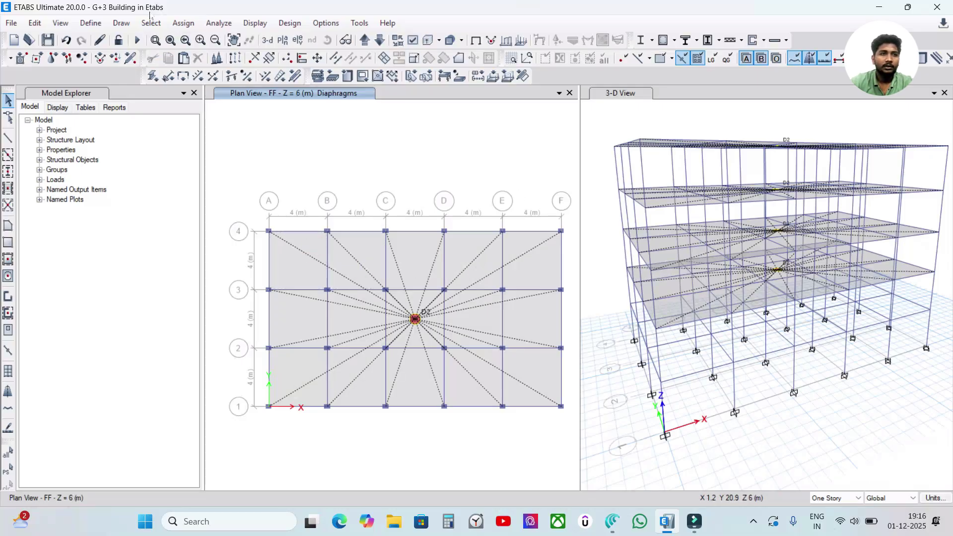
pyautogui.click(151, 23)
pyautogui.moveTo(153, 37)
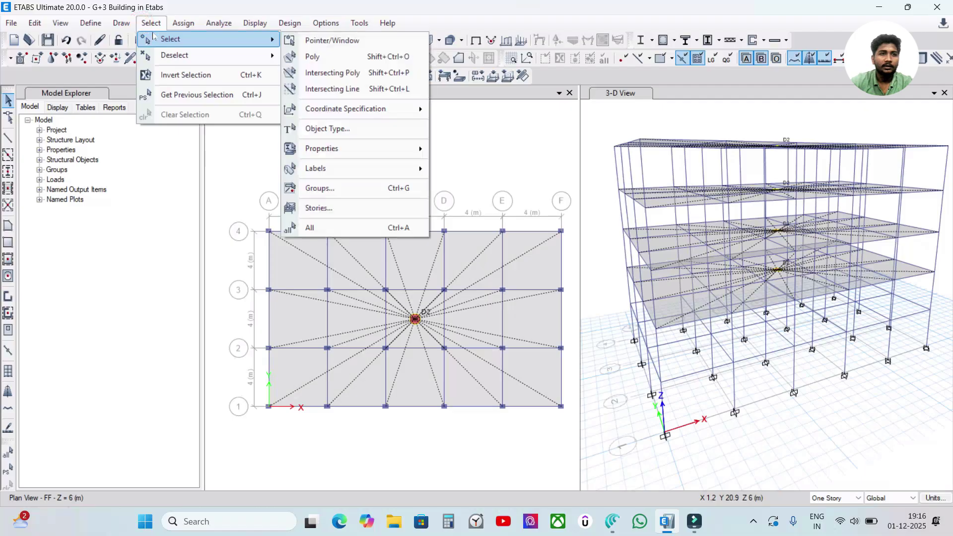
pyautogui.moveTo(367, 109)
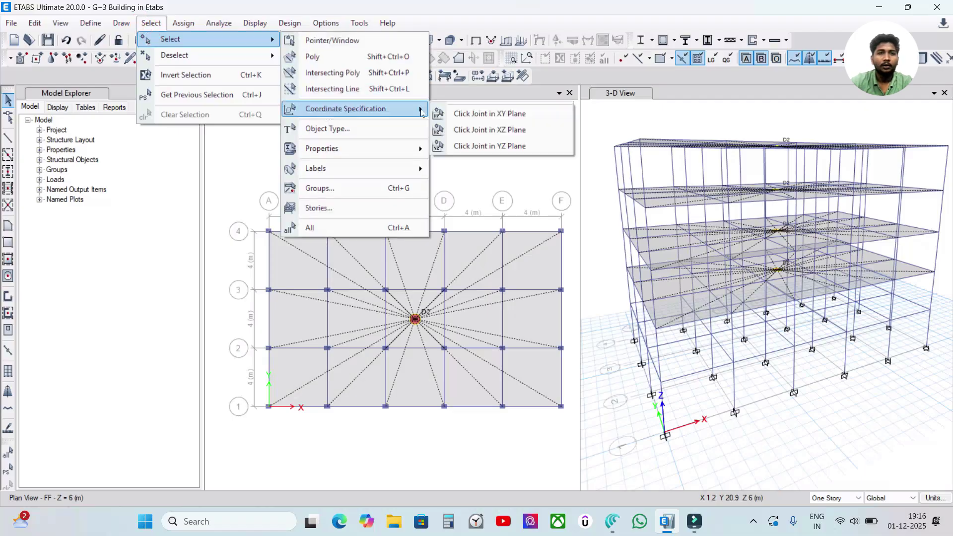
pyautogui.click(460, 114)
pyautogui.click(301, 271)
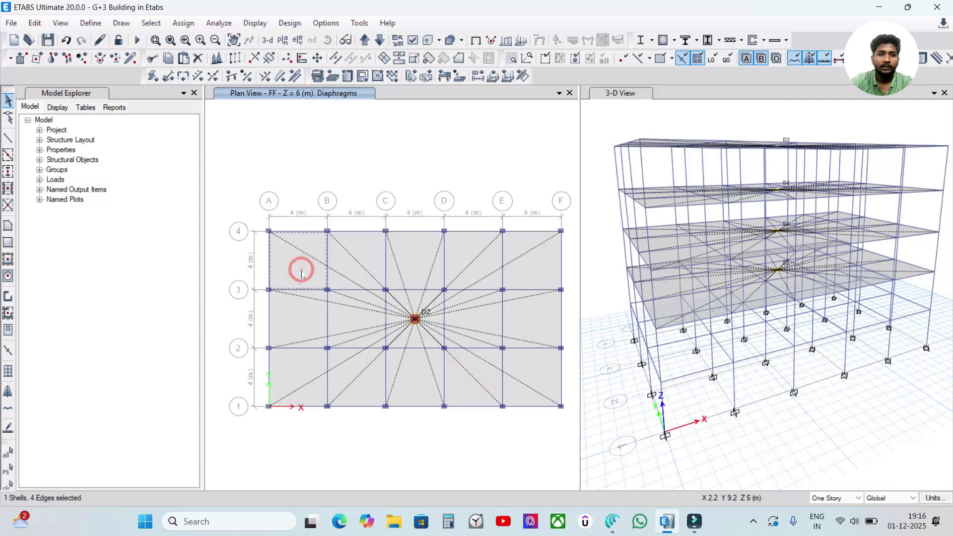
pyautogui.click(451, 261)
pyautogui.click(533, 318)
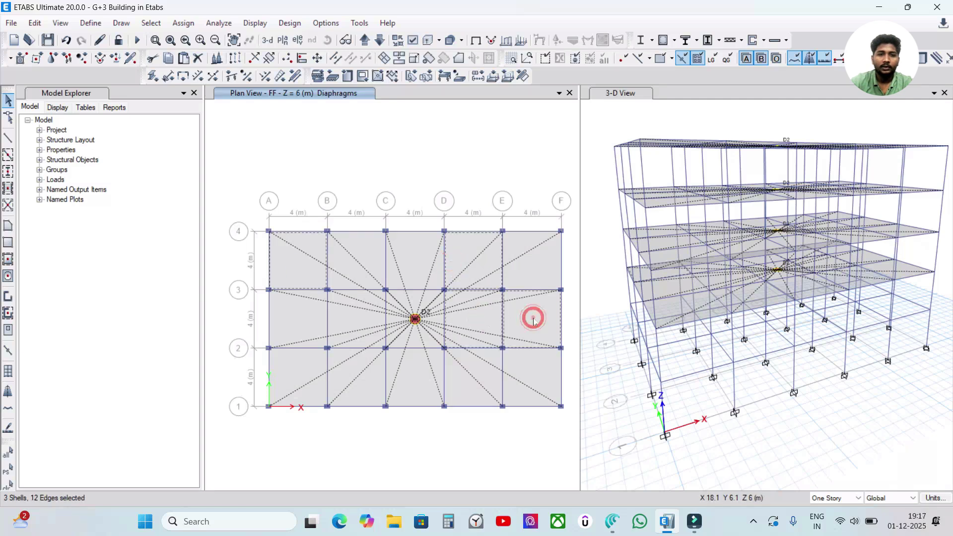
pyautogui.press('Escape')
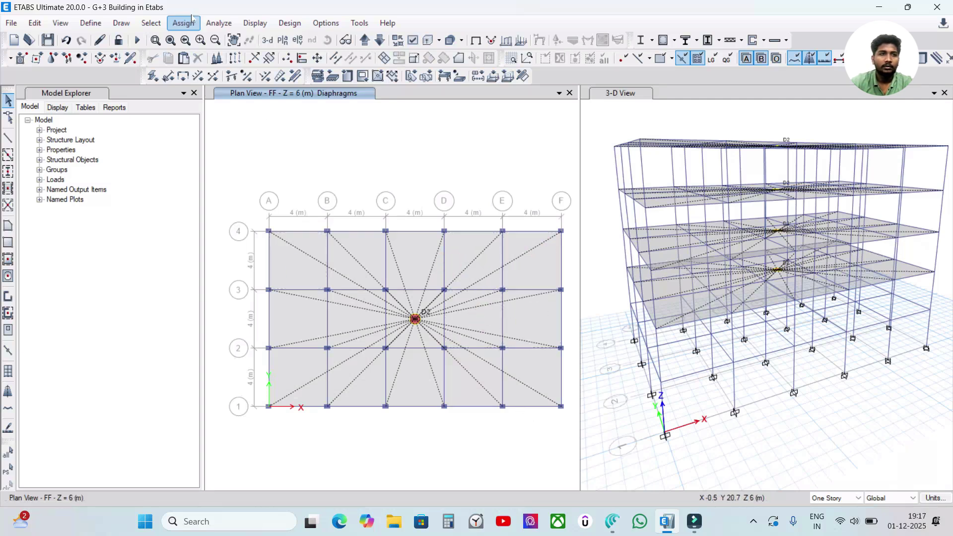
# - Reset the FF plan view to the undeformed shape and try selecting its slabs by XY plane, clearing the selection
pyautogui.click(491, 58)
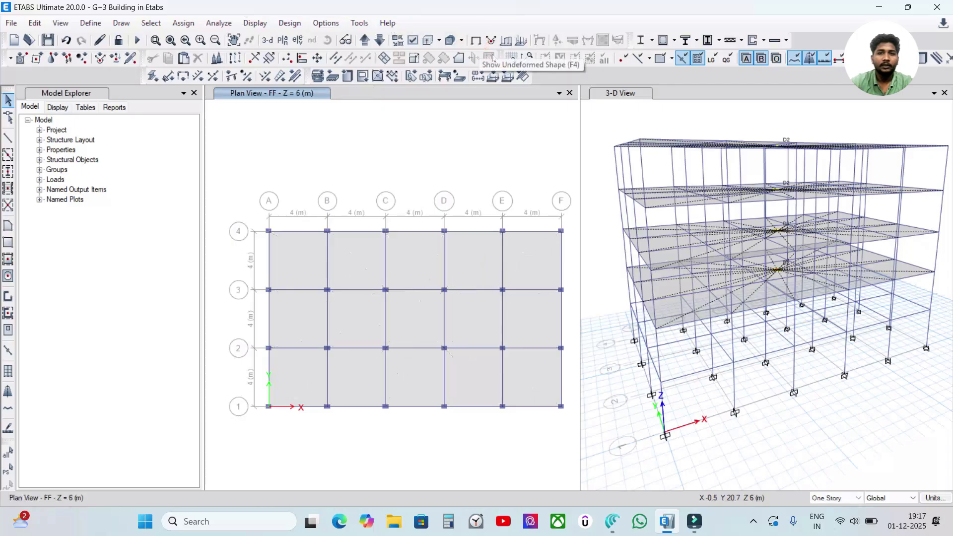
pyautogui.click(151, 23)
pyautogui.moveTo(177, 43)
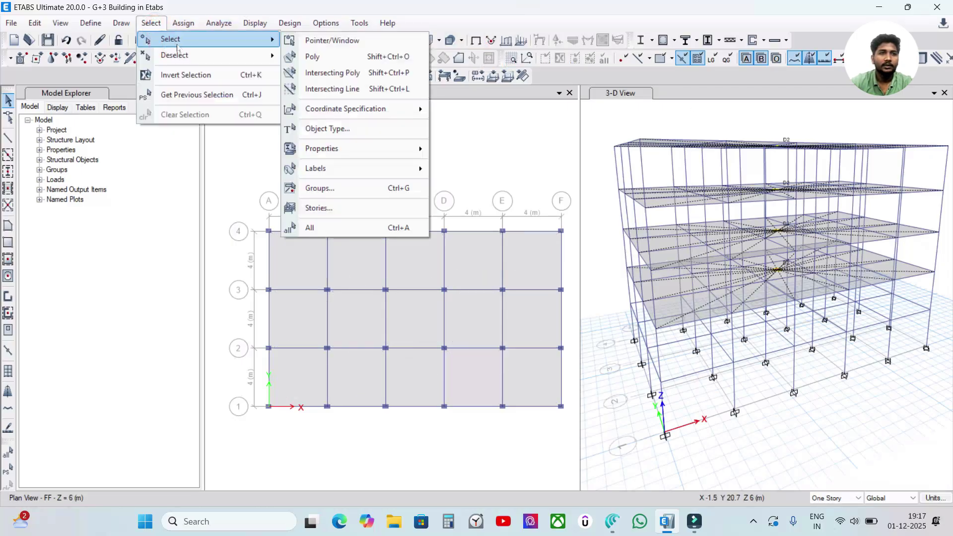
pyautogui.moveTo(343, 109)
pyautogui.click(469, 114)
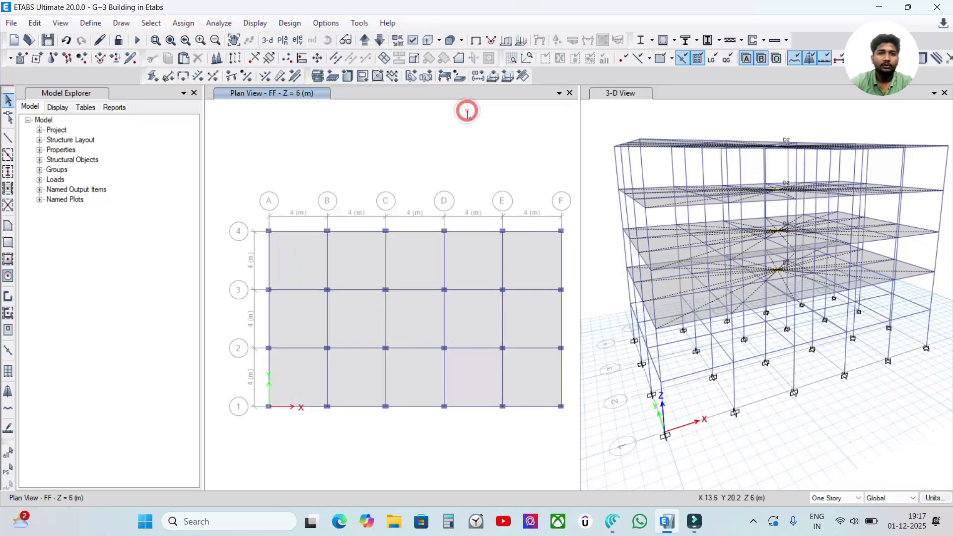
pyautogui.click(287, 266)
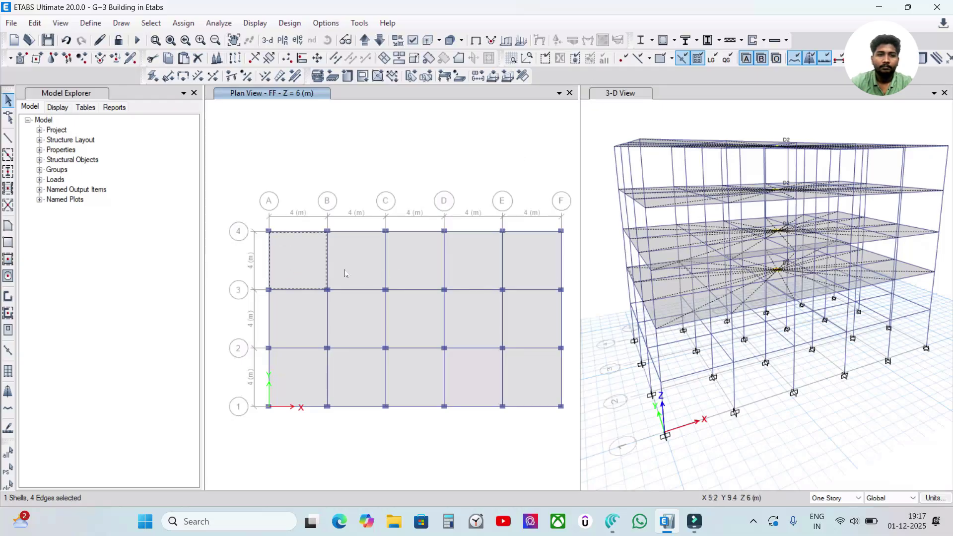
pyautogui.click(429, 336)
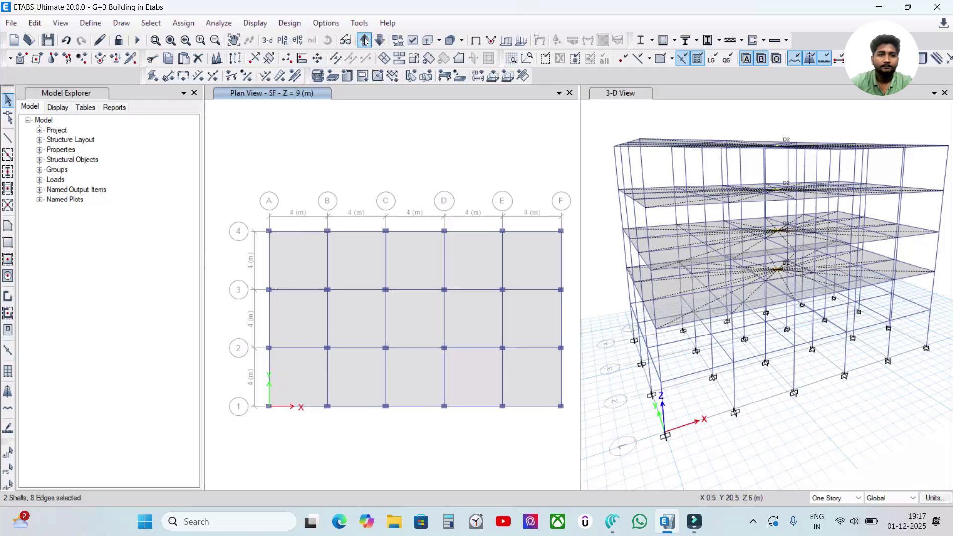
pyautogui.press('Escape')
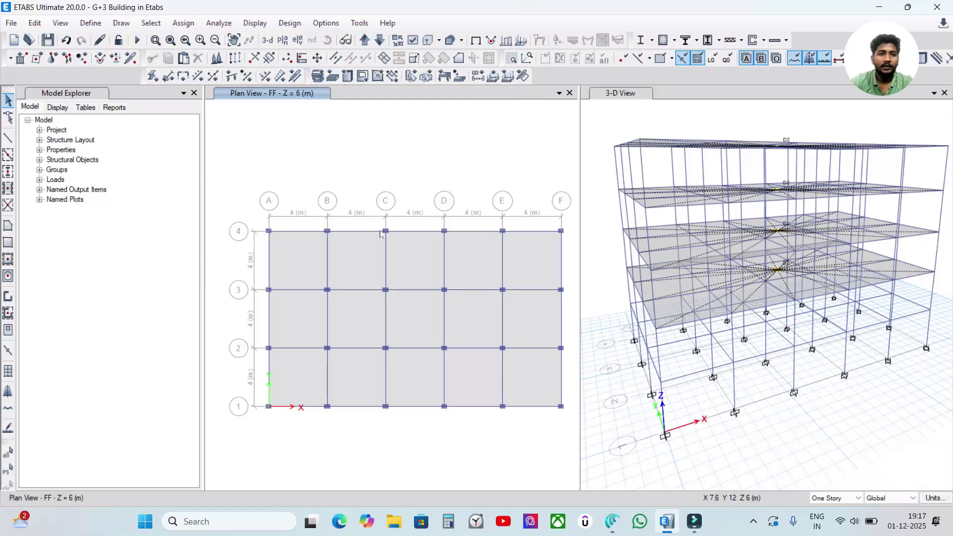
pyautogui.click(156, 24)
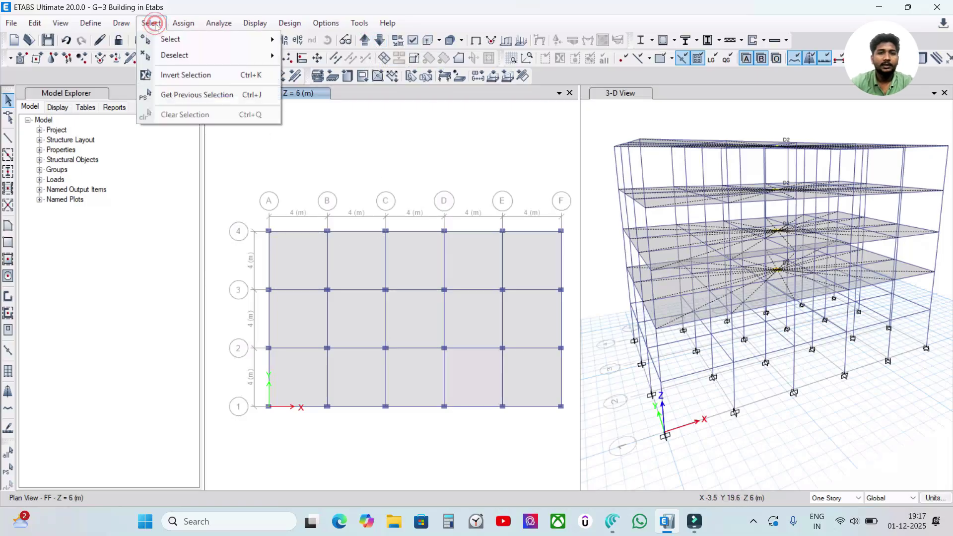
pyautogui.moveTo(173, 44)
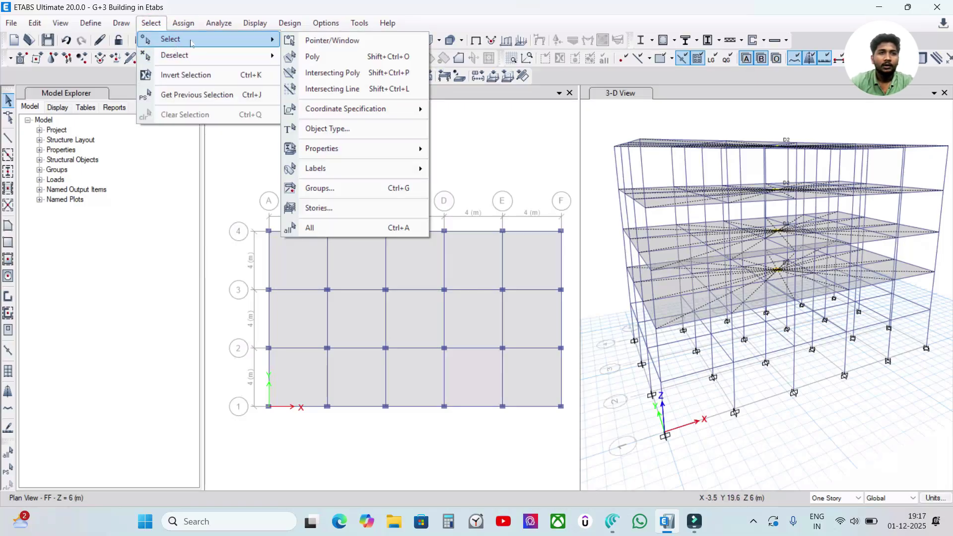
pyautogui.moveTo(323, 116)
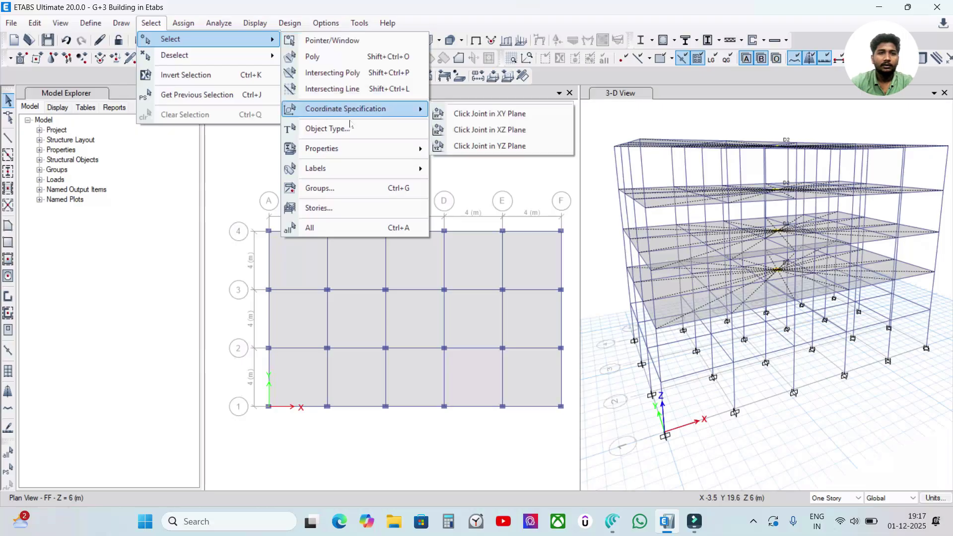
pyautogui.click(337, 129)
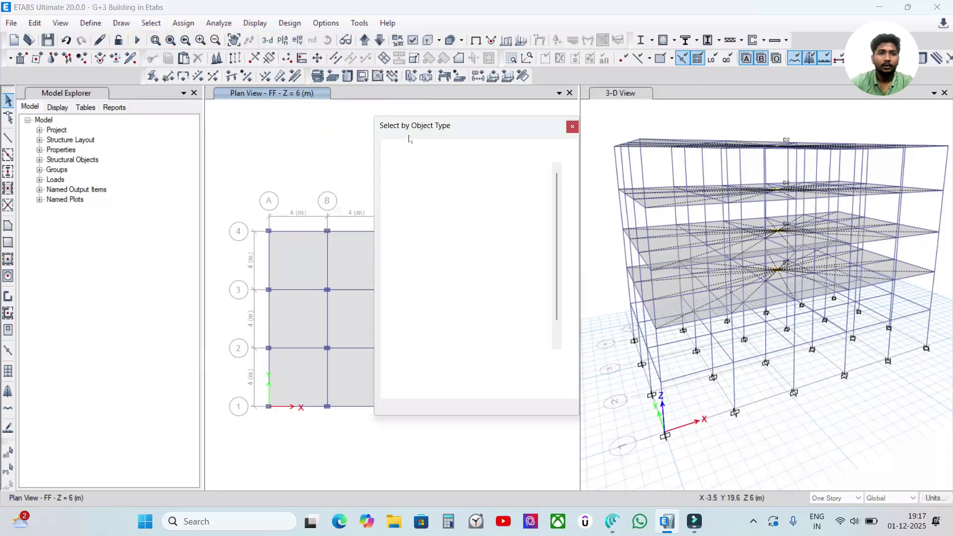
pyautogui.click(573, 128)
# - Select all objects on story FF using selection by stories
pyautogui.click(151, 23)
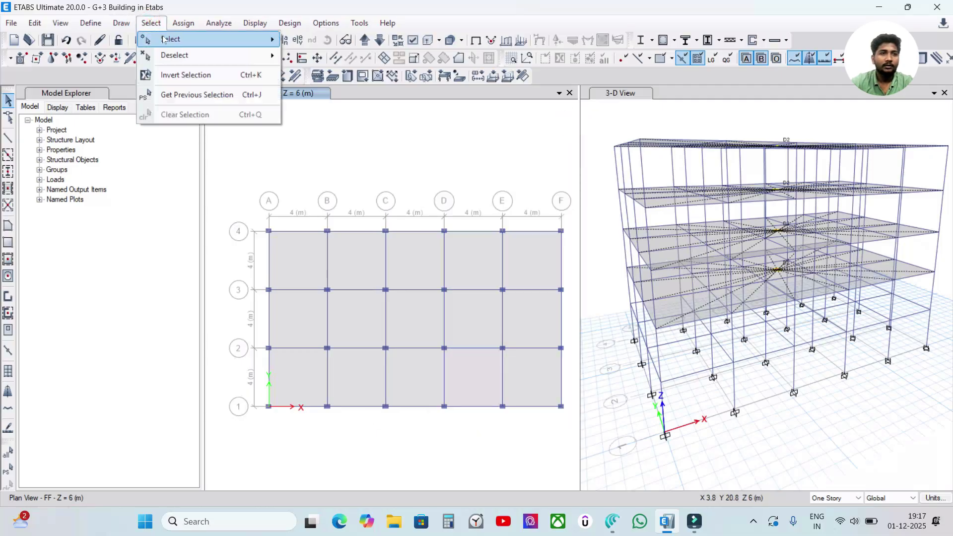
pyautogui.moveTo(268, 56)
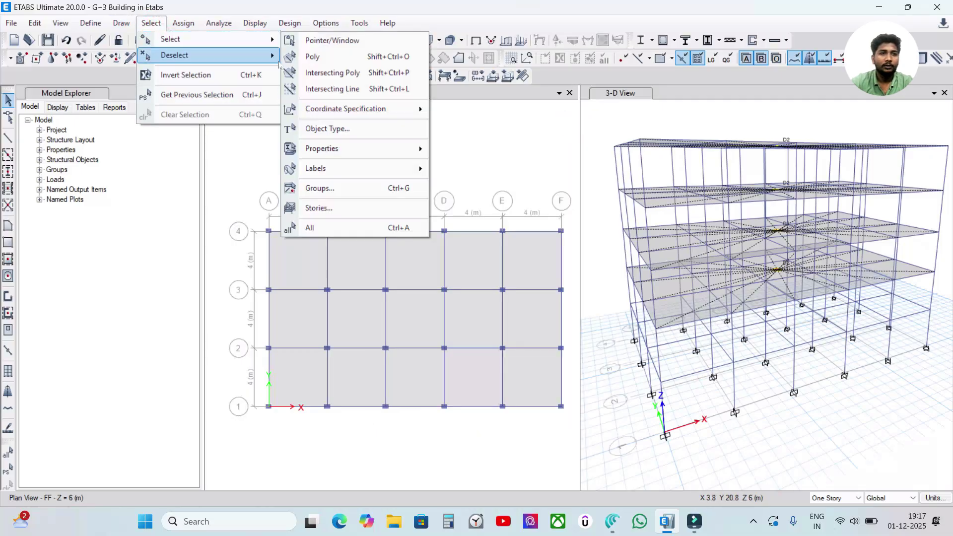
pyautogui.click(332, 209)
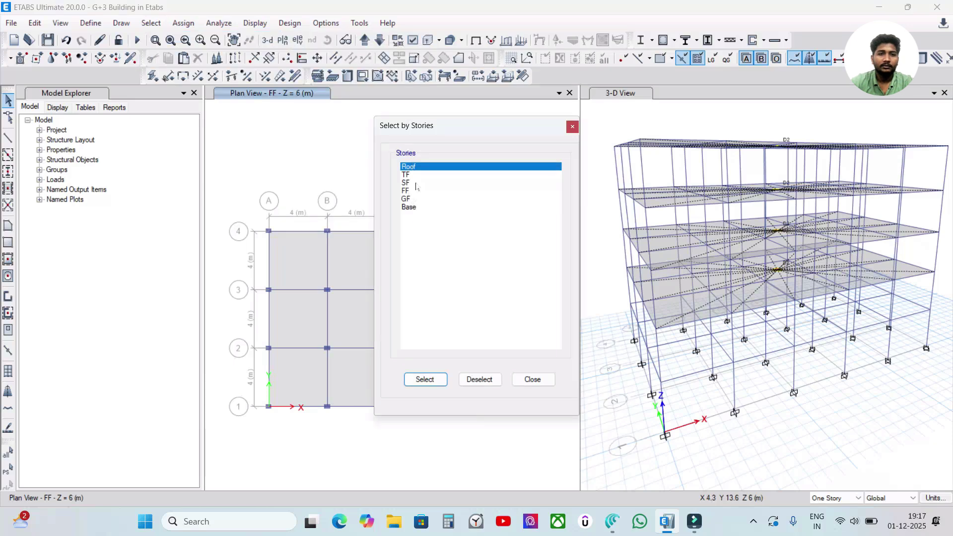
pyautogui.click(406, 190)
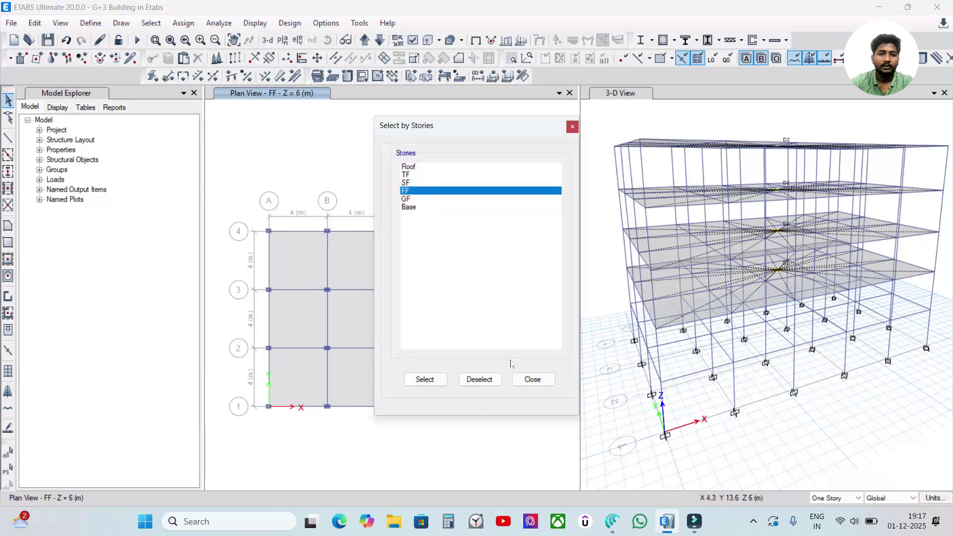
pyautogui.click(425, 380)
pyautogui.click(530, 381)
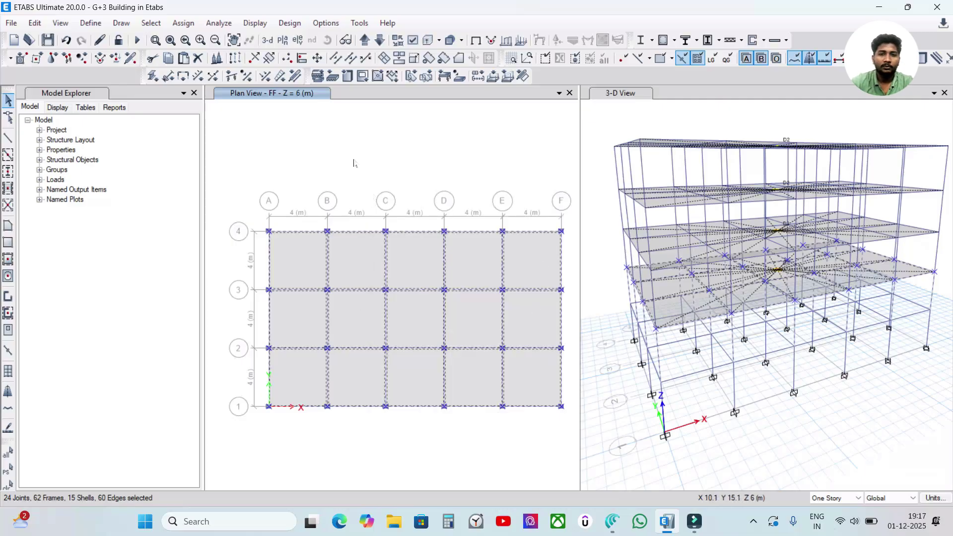
# - Remove the beams and columns from the FF selection using deselection by object type
pyautogui.click(151, 23)
pyautogui.moveTo(163, 59)
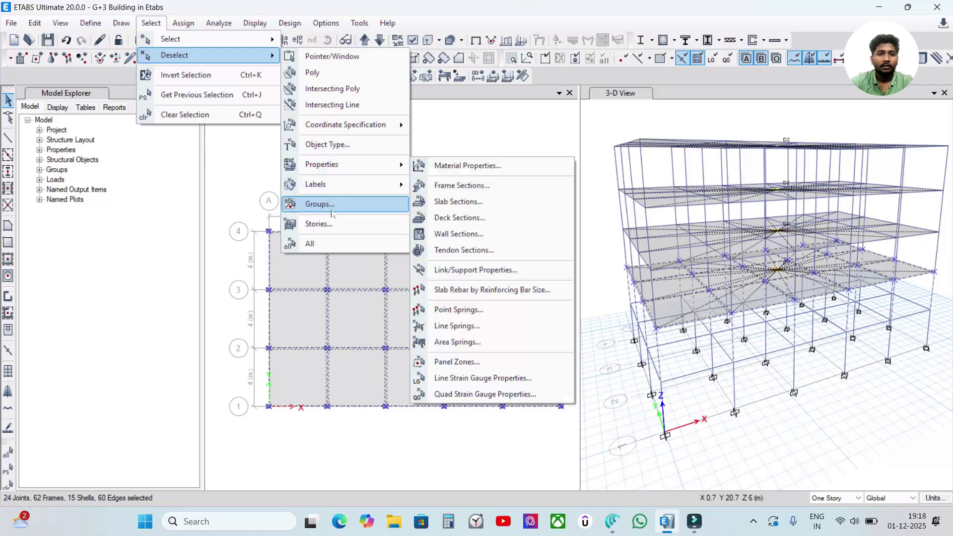
pyautogui.click(320, 144)
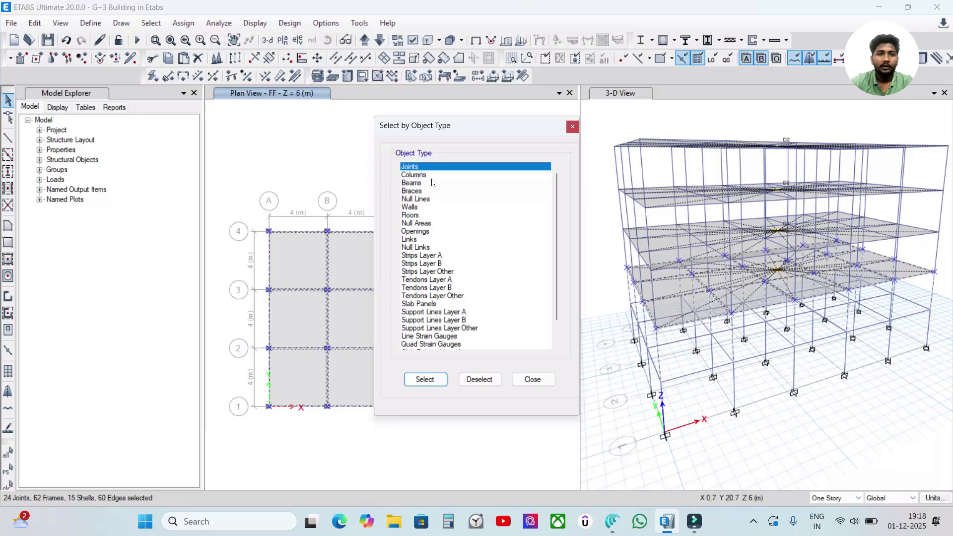
pyautogui.click(417, 174)
pyautogui.click(480, 379)
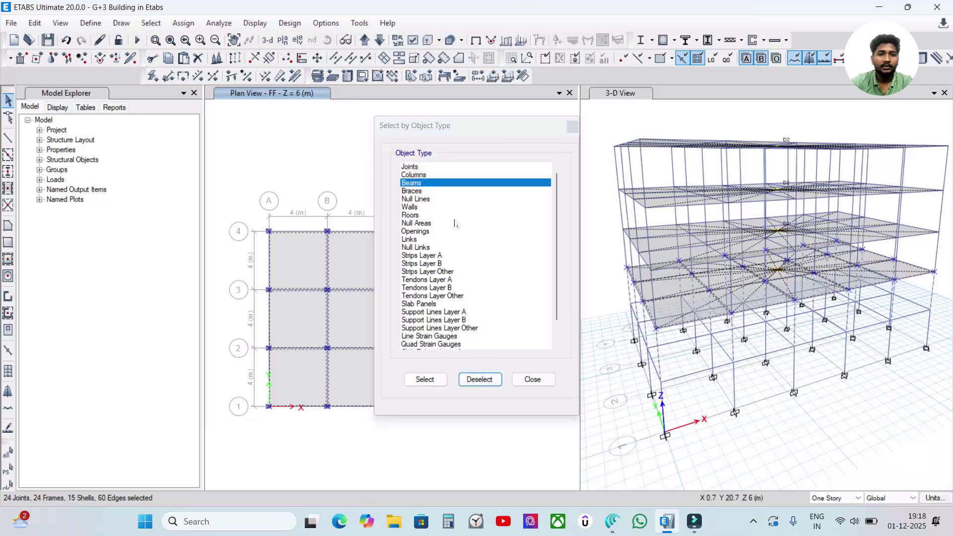
pyautogui.click(457, 175)
pyautogui.click(480, 379)
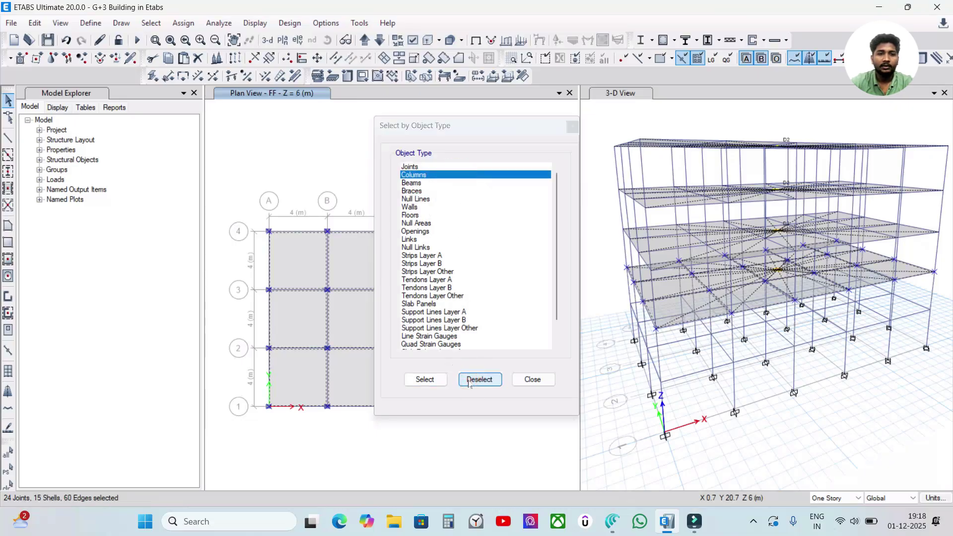
pyautogui.click(532, 380)
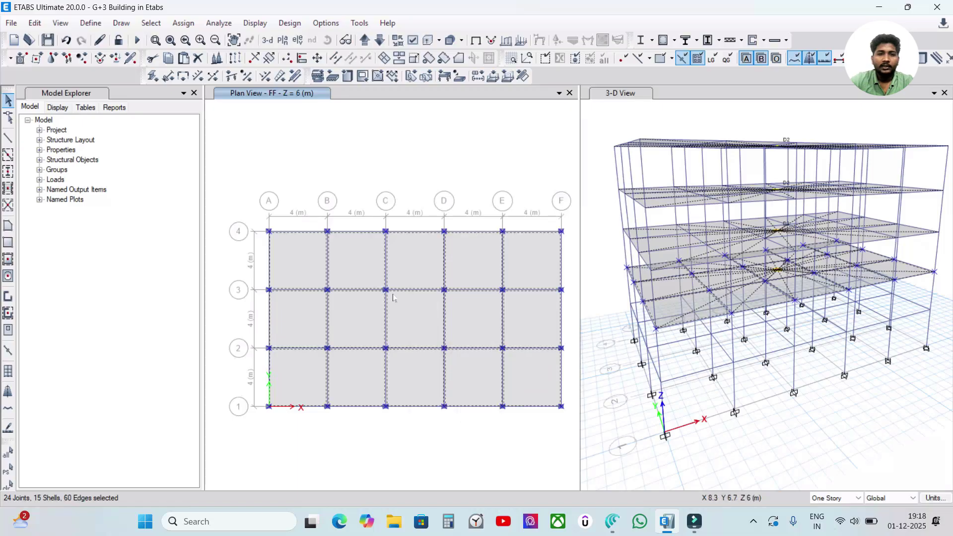
# - Assign diaphragm D1 to the selected FF slab shells
pyautogui.click(181, 24)
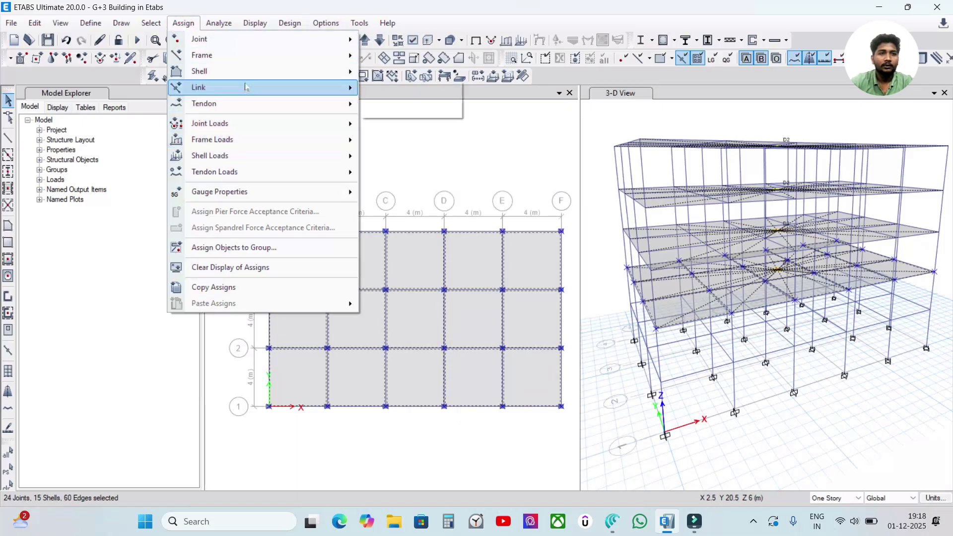
pyautogui.moveTo(251, 77)
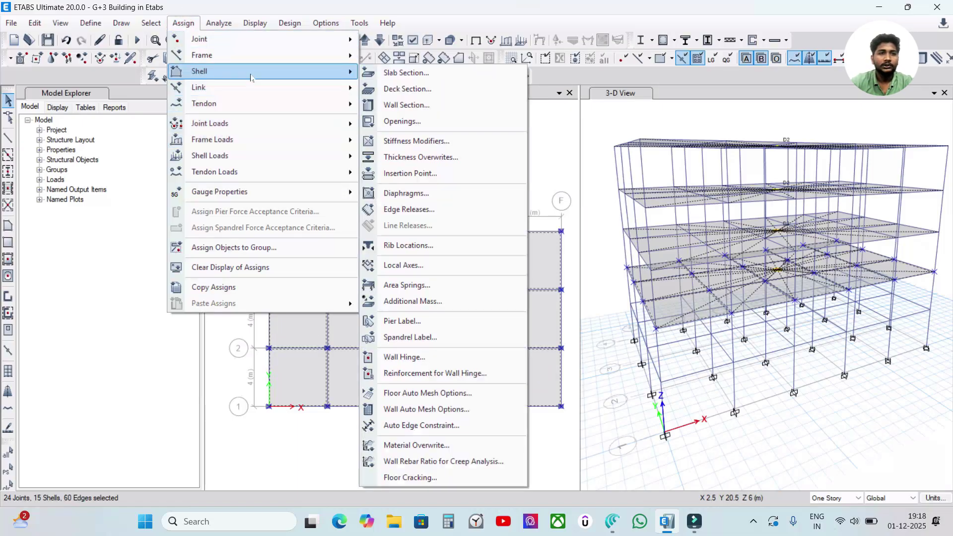
pyautogui.click(413, 194)
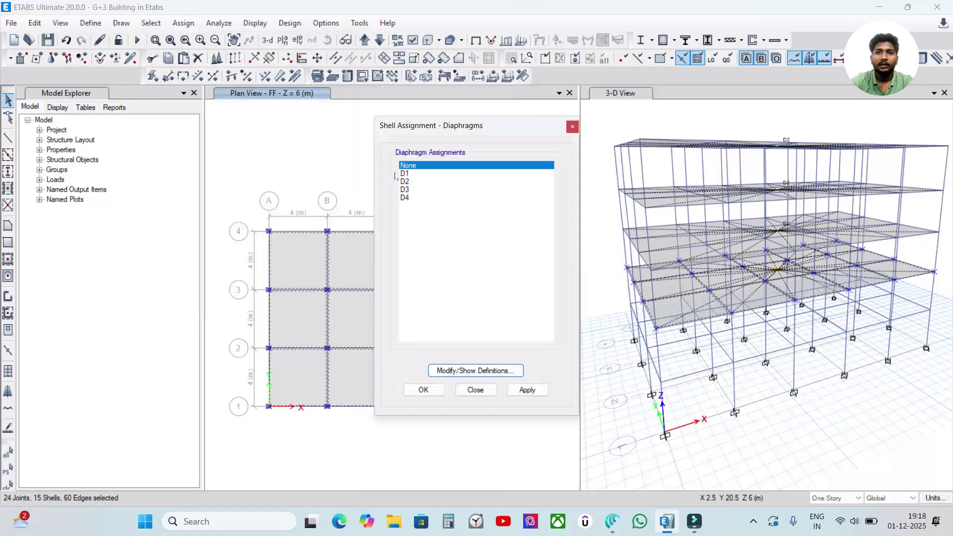
pyautogui.click(439, 174)
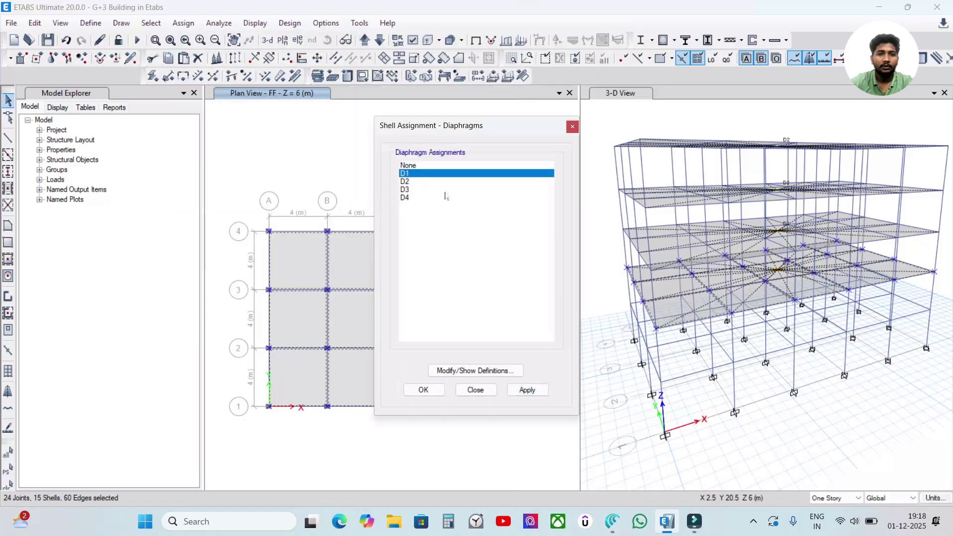
pyautogui.click(528, 390)
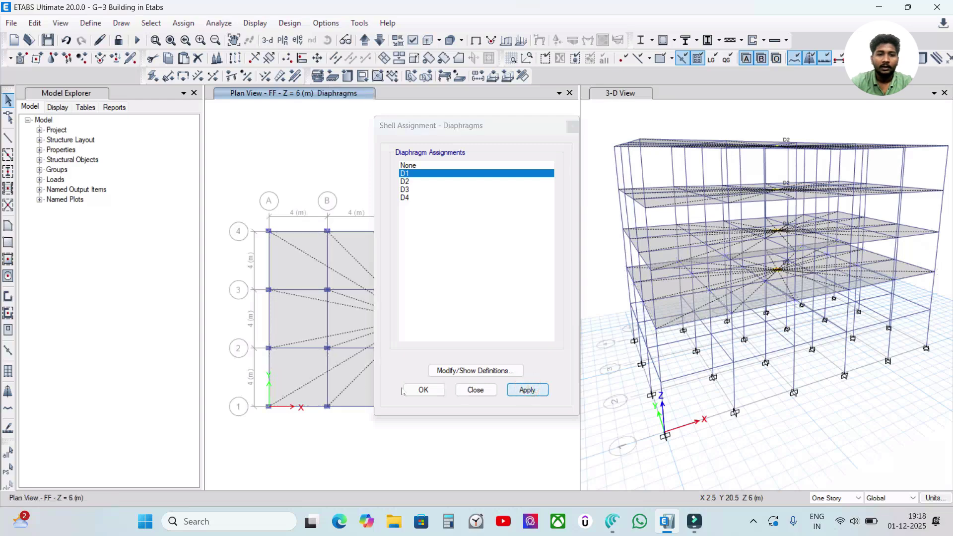
pyautogui.click(417, 390)
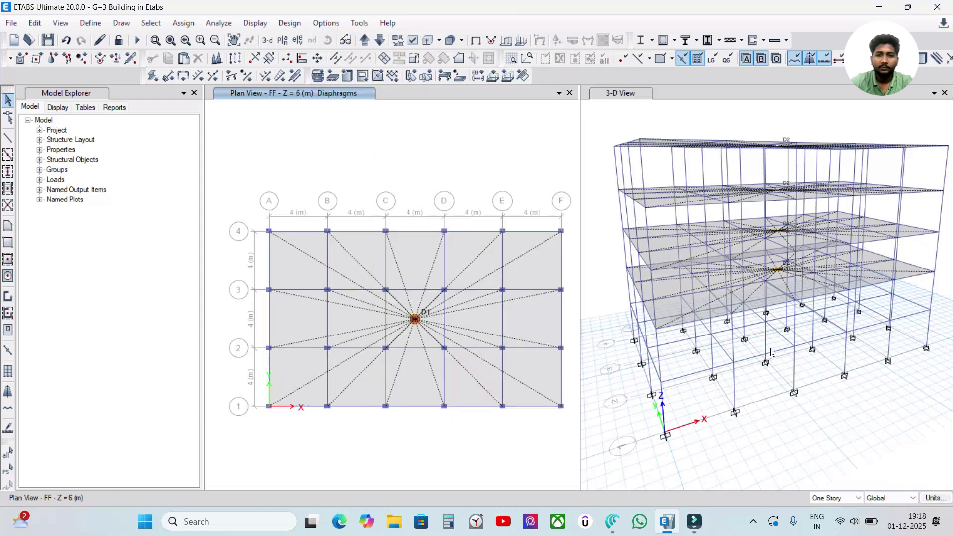
# - Inspect the assignments of a central FF slab in the 3-D view to check its diaphragm
pyautogui.click(784, 339)
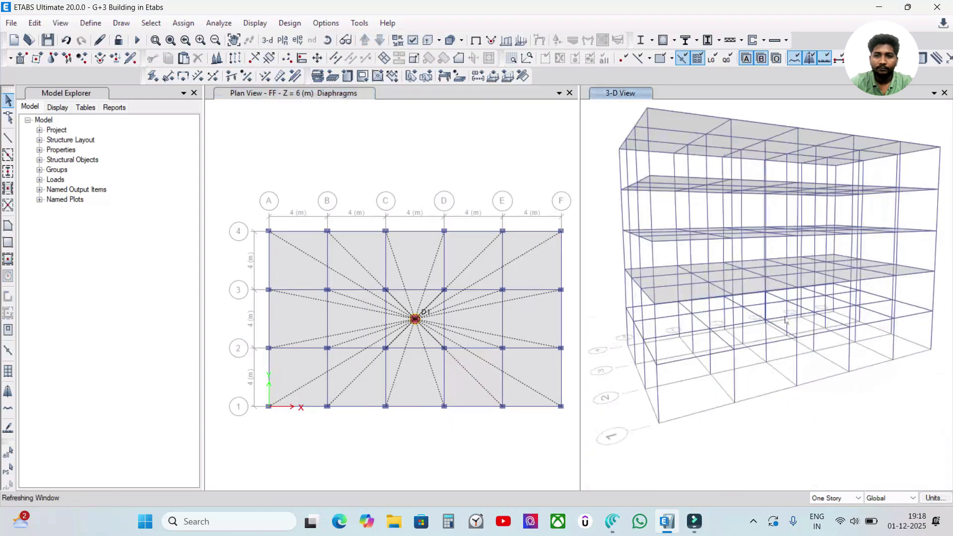
pyautogui.scroll(5, 777, 298)
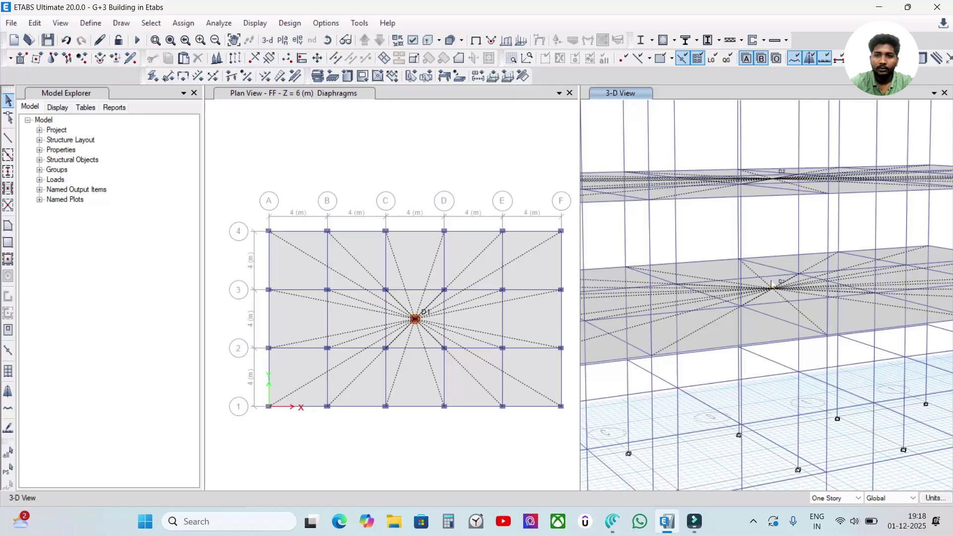
pyautogui.scroll(3, 780, 285)
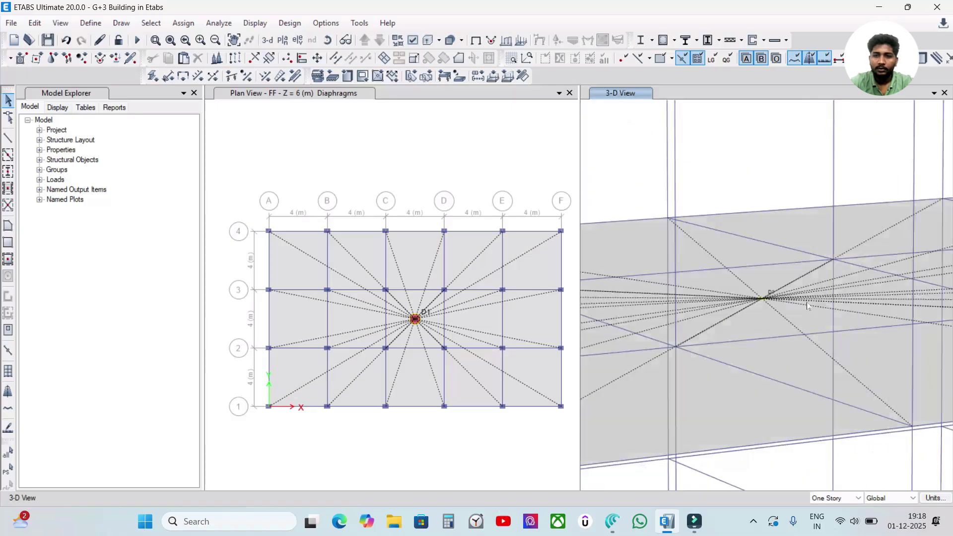
pyautogui.rightClick(766, 299)
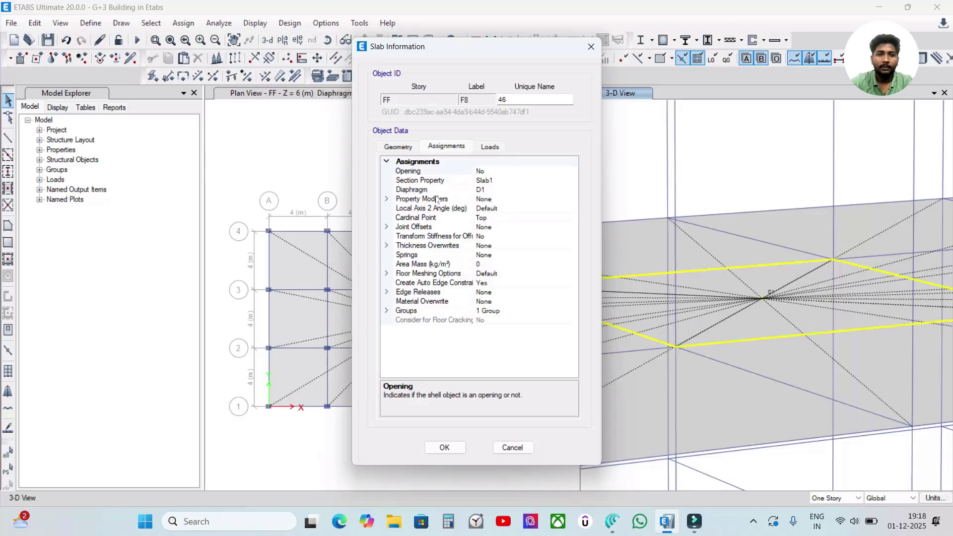
pyautogui.click(457, 449)
pyautogui.scroll(-5, 770, 217)
pyautogui.scroll(-5, 770, 218)
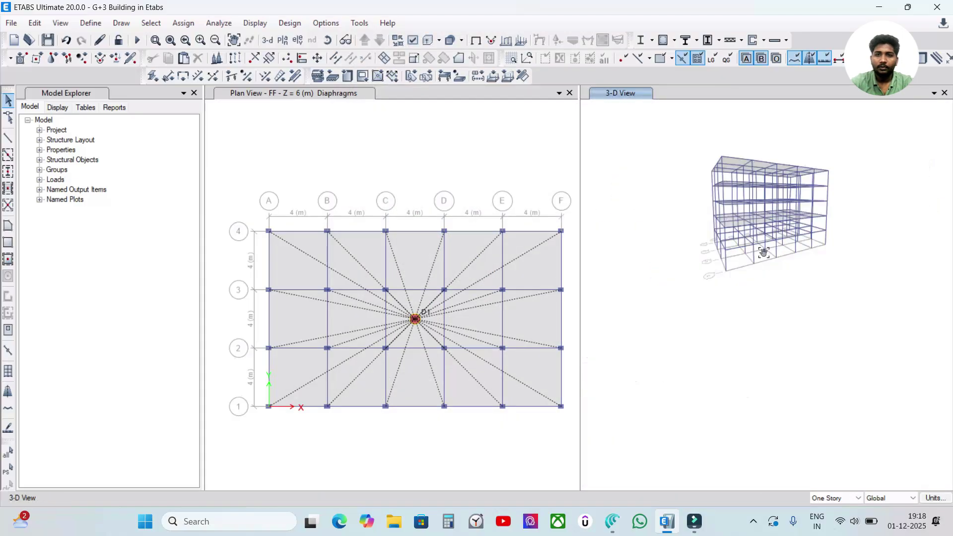
# - Move the plan view up from FF to story TF and restore the default 3-D view orientation
pyautogui.click(320, 169)
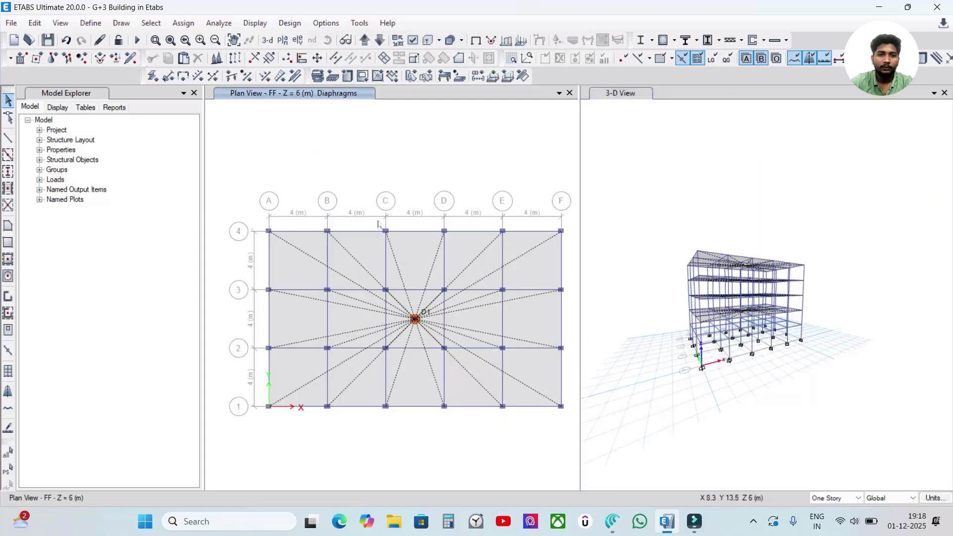
pyautogui.click(361, 43)
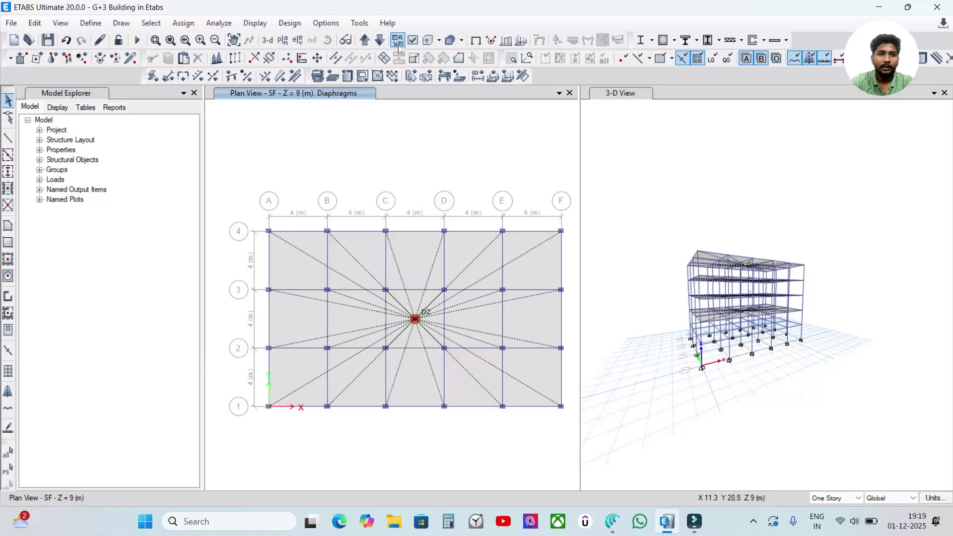
pyautogui.click(365, 39)
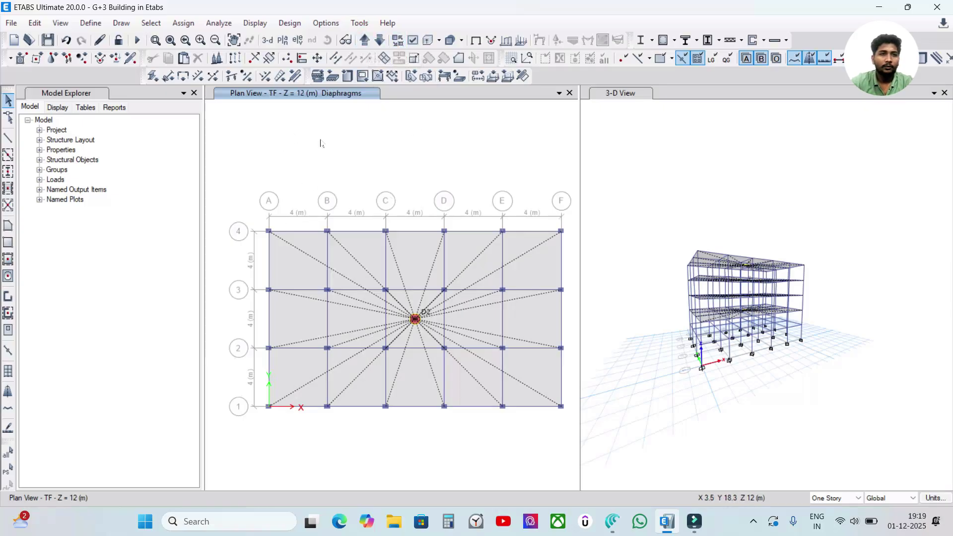
pyautogui.click(711, 193)
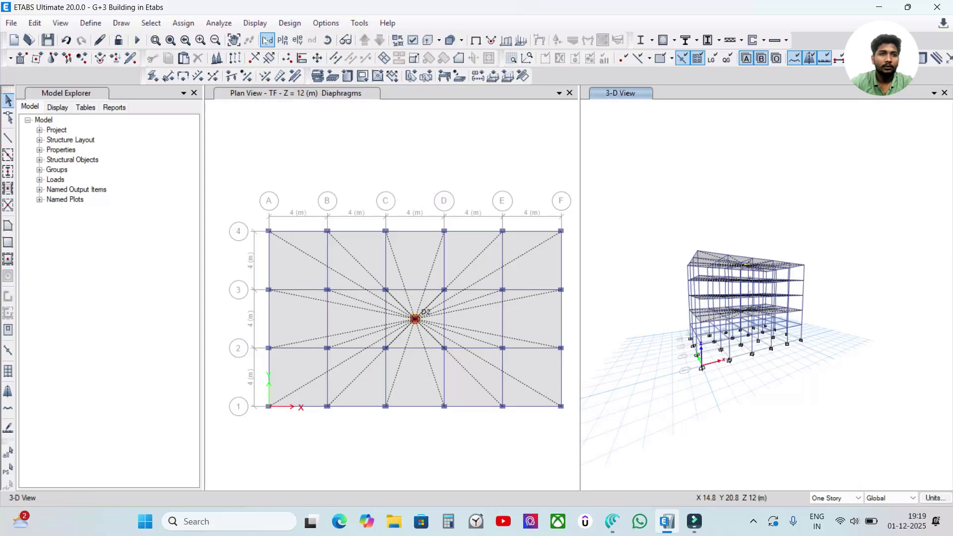
pyautogui.click(267, 40)
pyautogui.click(380, 156)
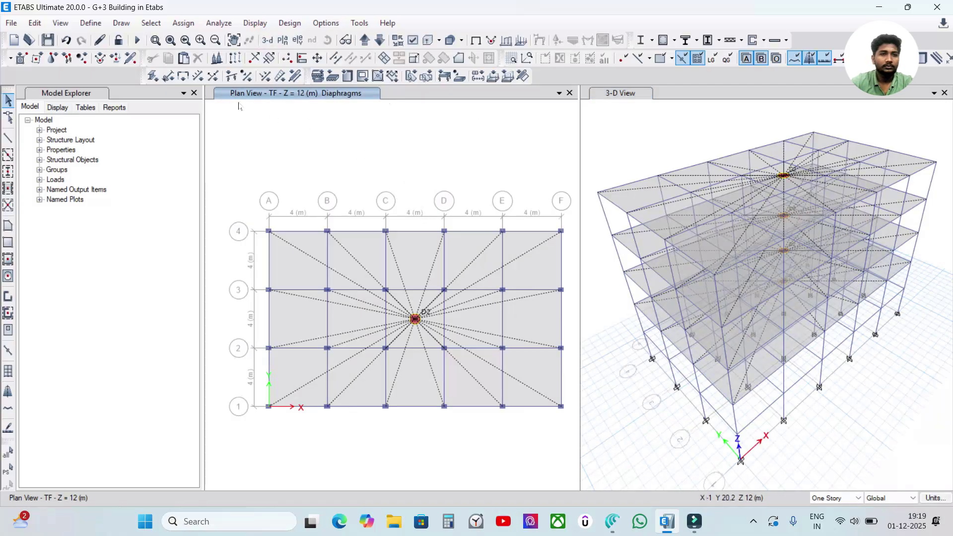
# - Try to select the TF slabs by a joint in the XY plane, then clear the selection
pyautogui.click(152, 23)
pyautogui.moveTo(171, 39)
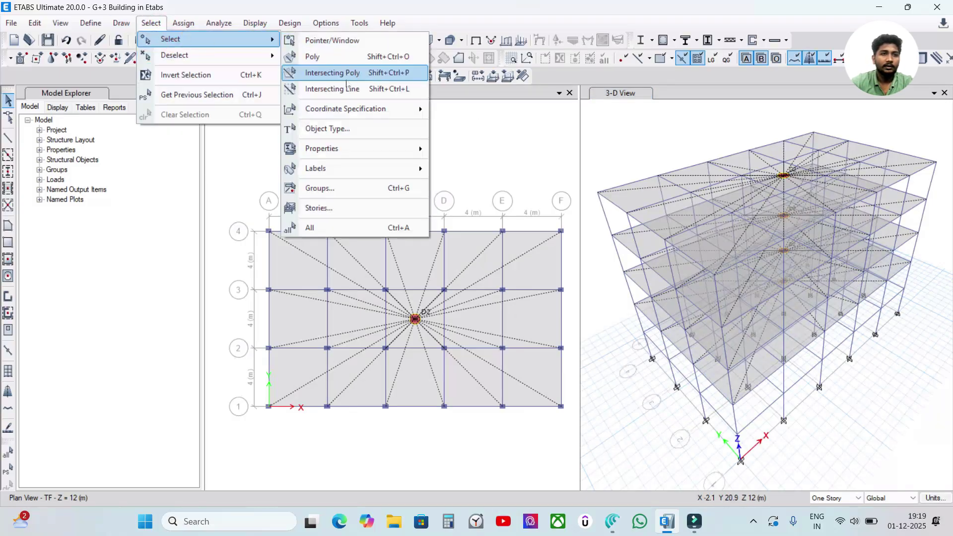
pyautogui.moveTo(348, 108)
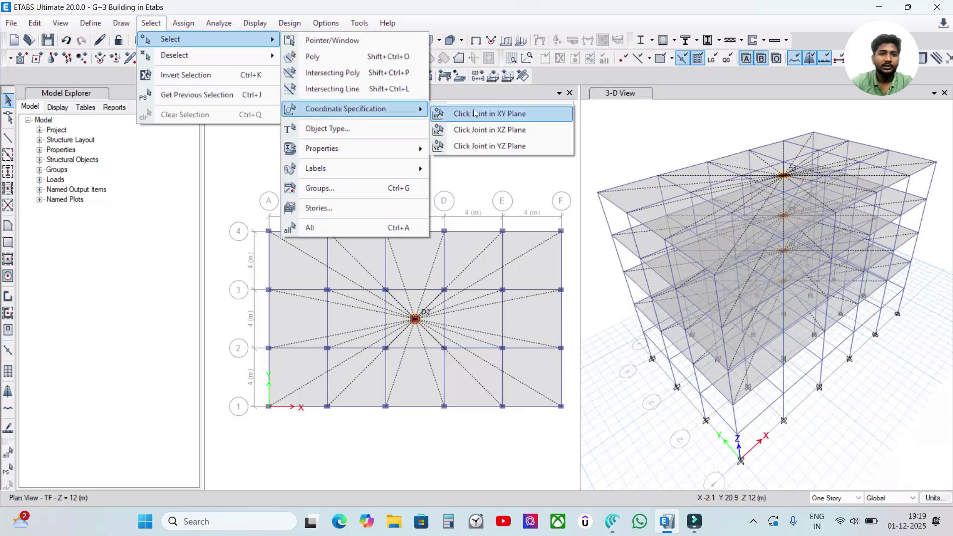
pyautogui.click(474, 113)
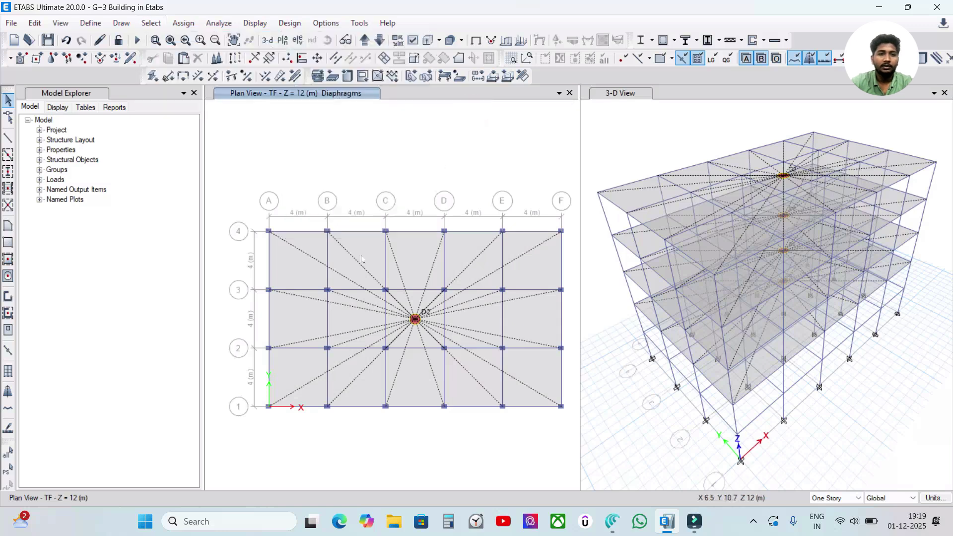
pyautogui.click(345, 256)
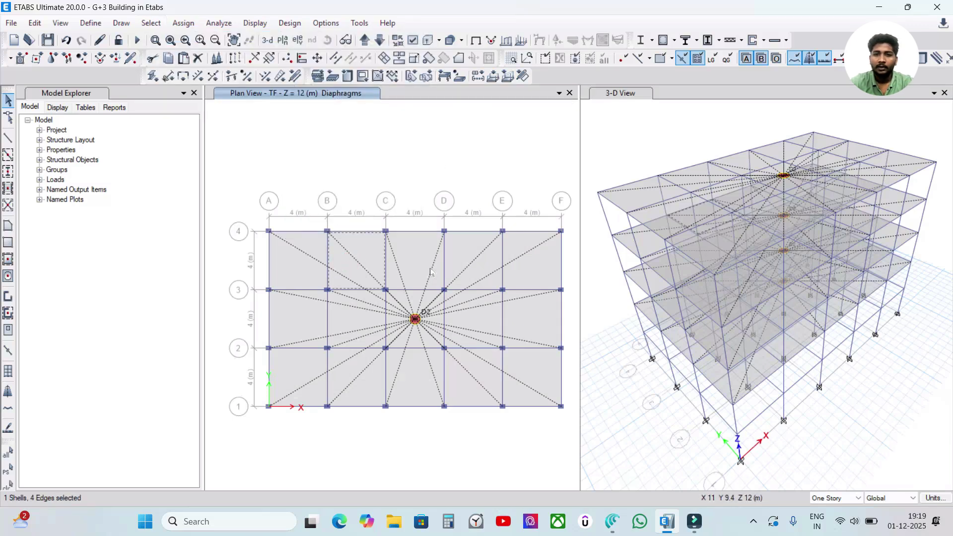
pyautogui.press('Escape')
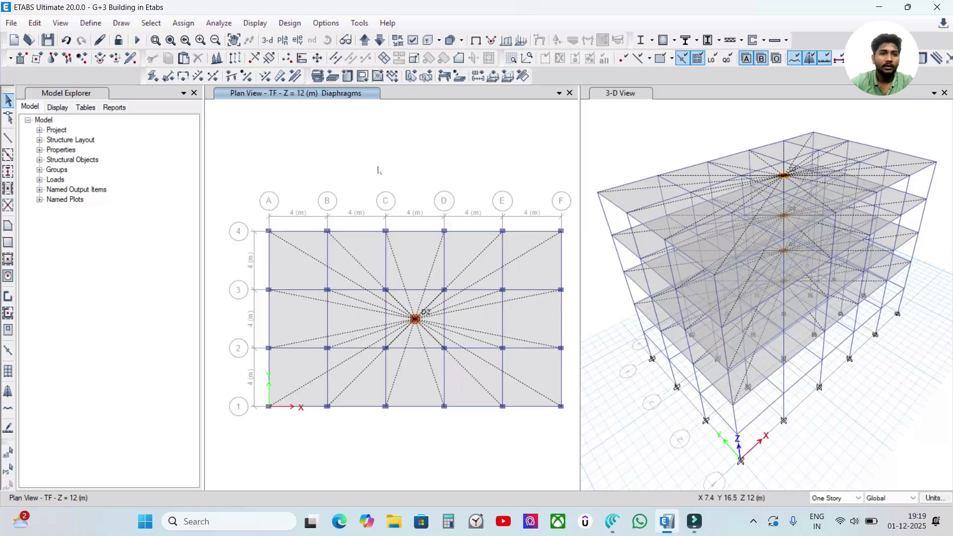
# - Select all objects on story TF using selection by stories
pyautogui.click(361, 249)
pyautogui.press('Escape')
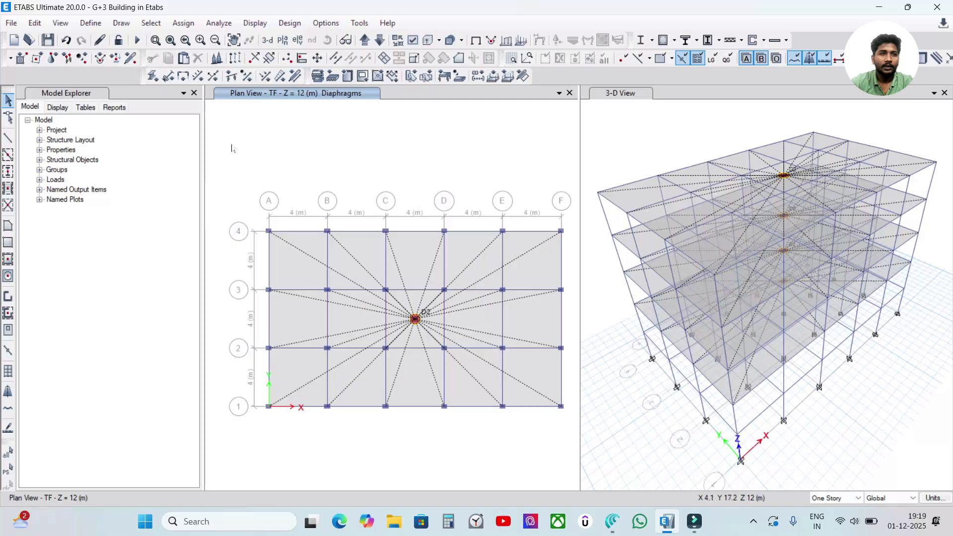
pyautogui.click(151, 23)
pyautogui.moveTo(199, 39)
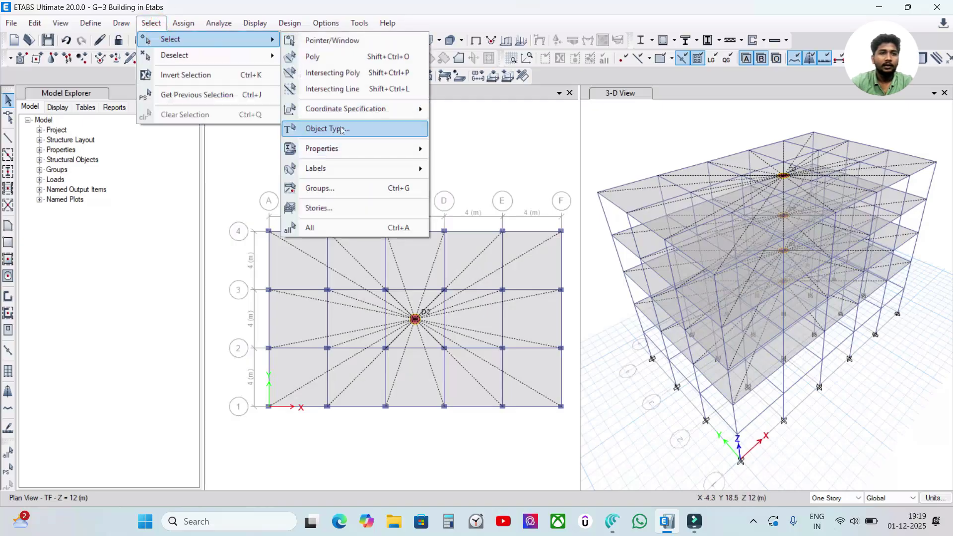
pyautogui.click(318, 208)
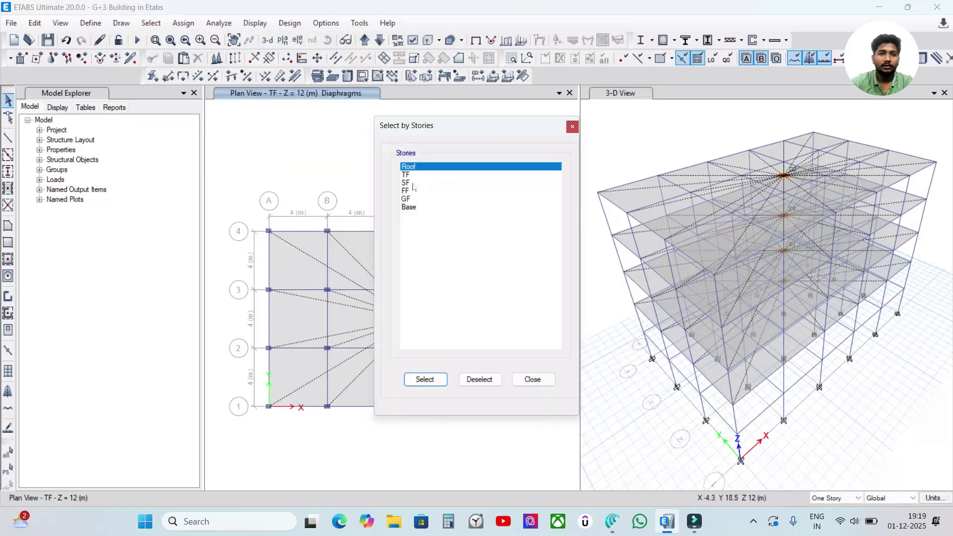
pyautogui.click(413, 175)
pyautogui.click(425, 380)
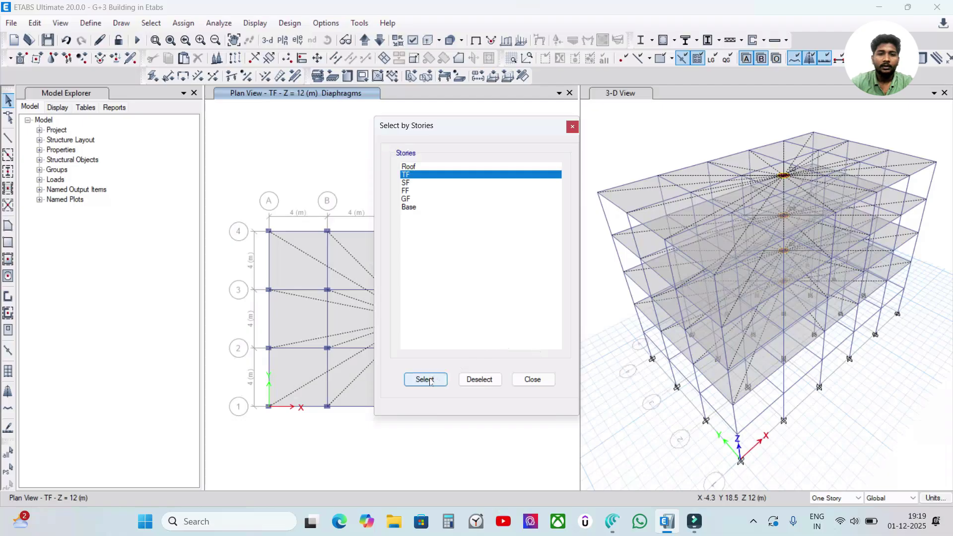
pyautogui.click(533, 379)
# - Deselect the beams and columns from the TF selection by object type
pyautogui.click(149, 24)
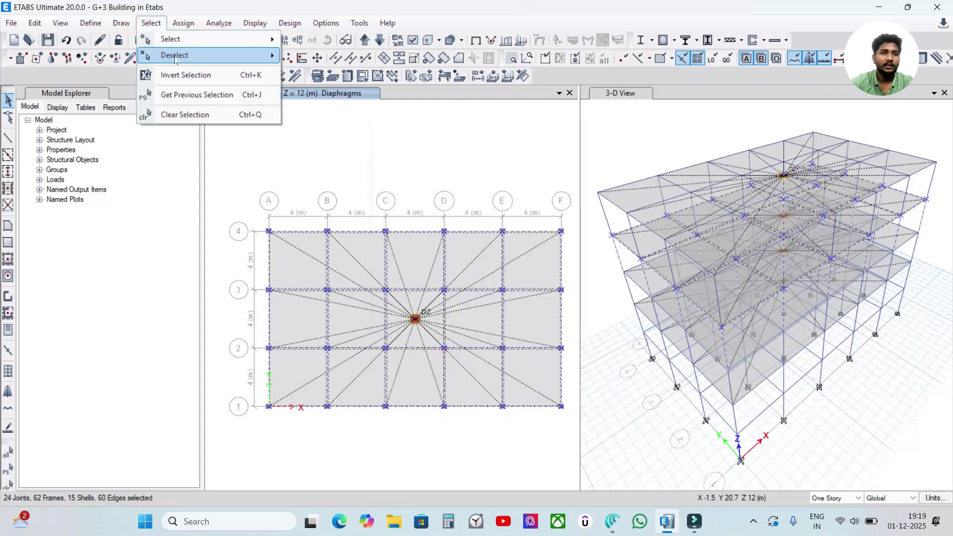
pyautogui.moveTo(174, 55)
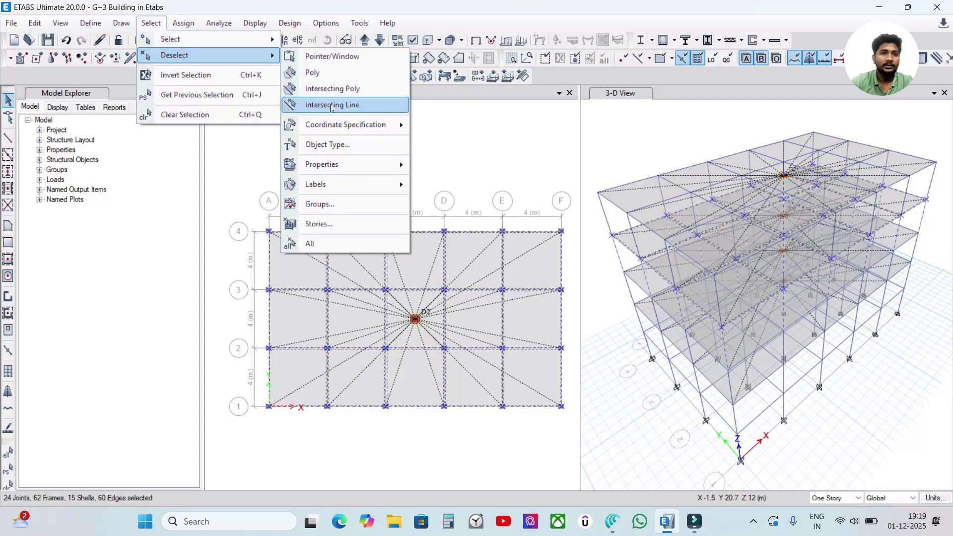
pyautogui.click(338, 145)
pyautogui.click(439, 183)
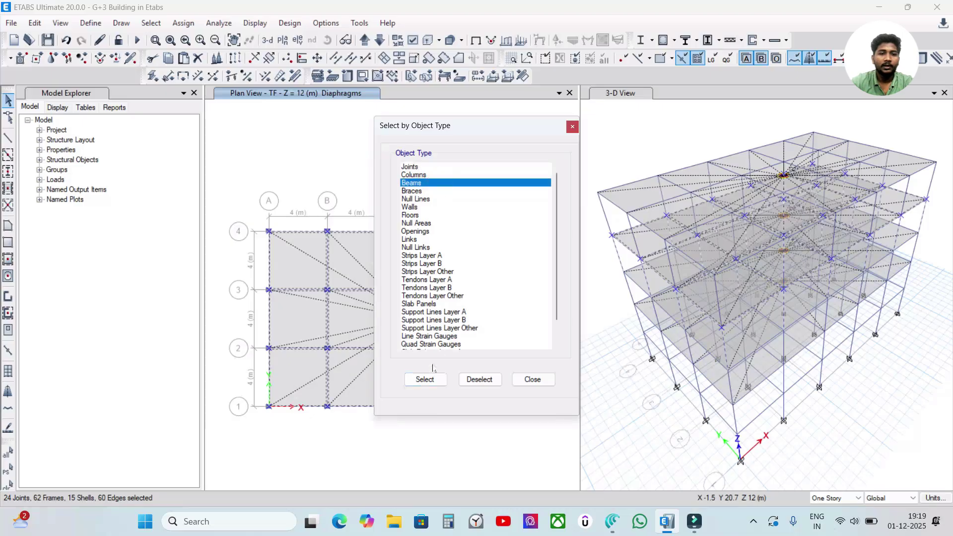
pyautogui.click(478, 379)
pyautogui.click(449, 175)
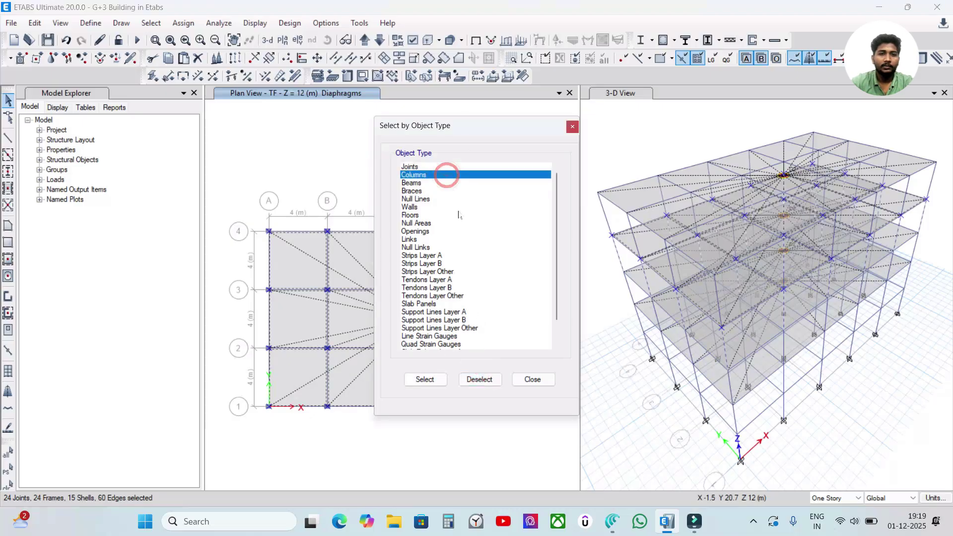
pyautogui.click(475, 379)
pyautogui.click(533, 379)
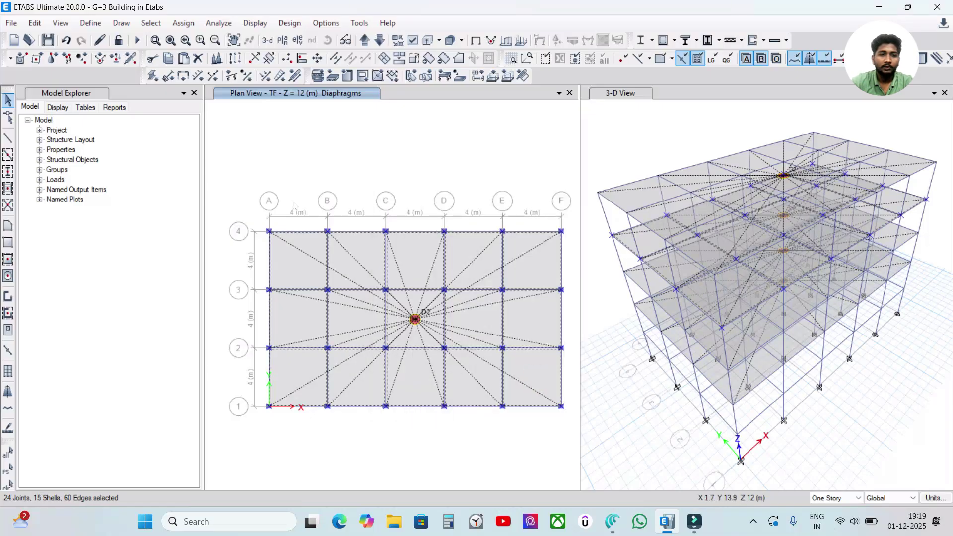
# - Assign diaphragm D3 to the selected TF slab shells
pyautogui.click(183, 23)
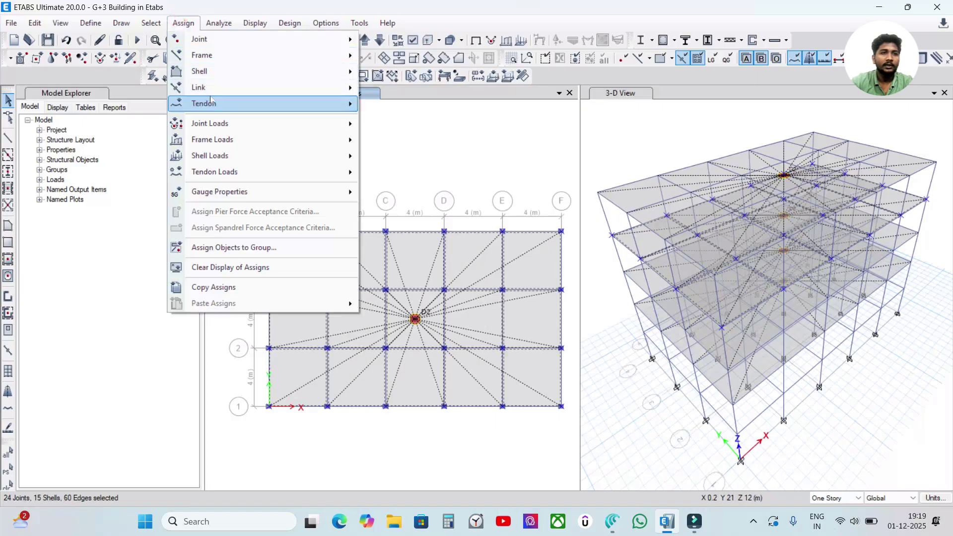
pyautogui.moveTo(221, 72)
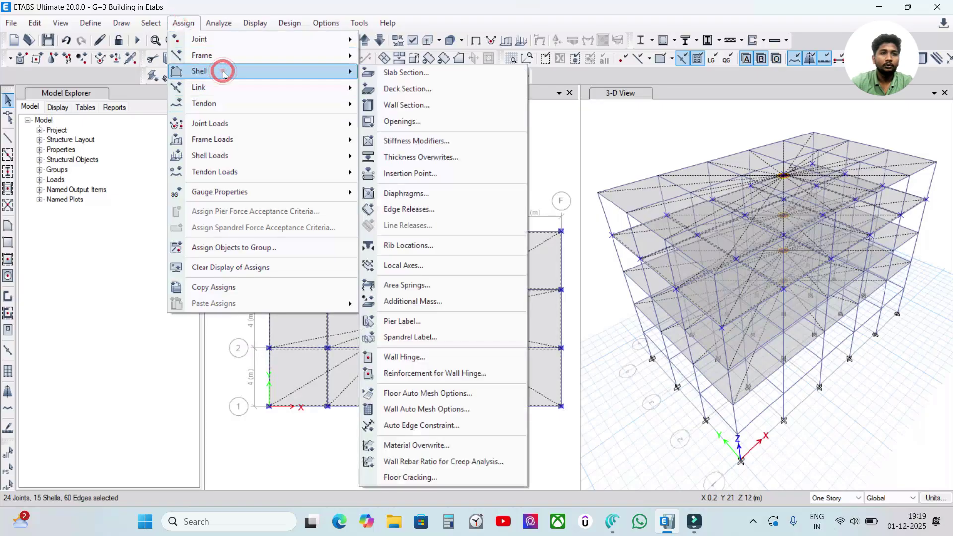
pyautogui.click(457, 193)
pyautogui.click(426, 190)
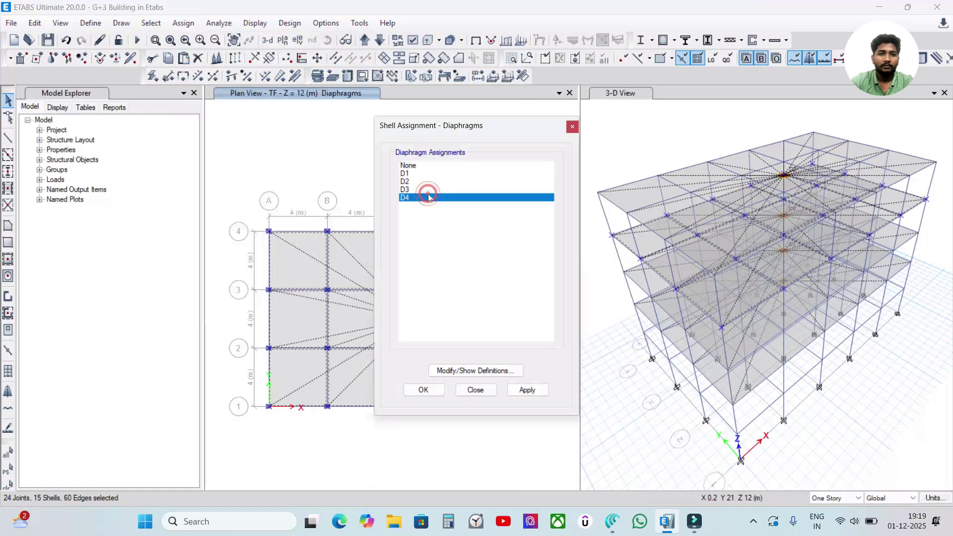
pyautogui.click(527, 390)
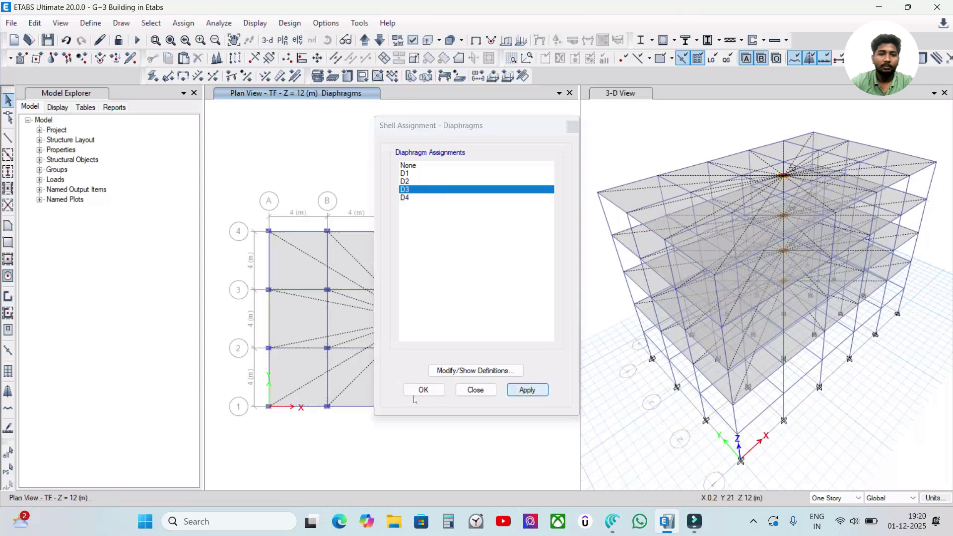
pyautogui.click(423, 390)
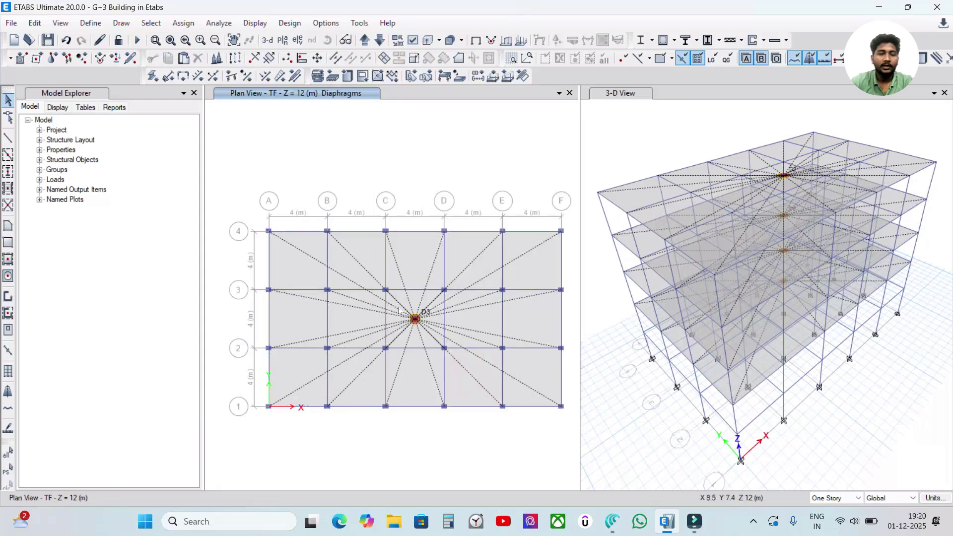
# - Move the plan view up to the Roof and select all objects on story Roof
pyautogui.click(181, 24)
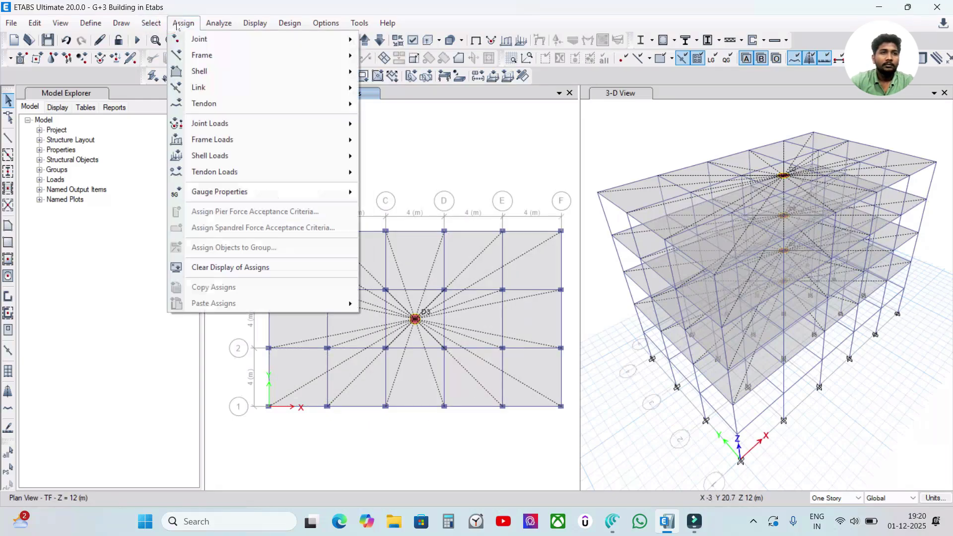
pyautogui.click(149, 27)
pyautogui.click(365, 39)
pyautogui.click(151, 22)
pyautogui.click(177, 42)
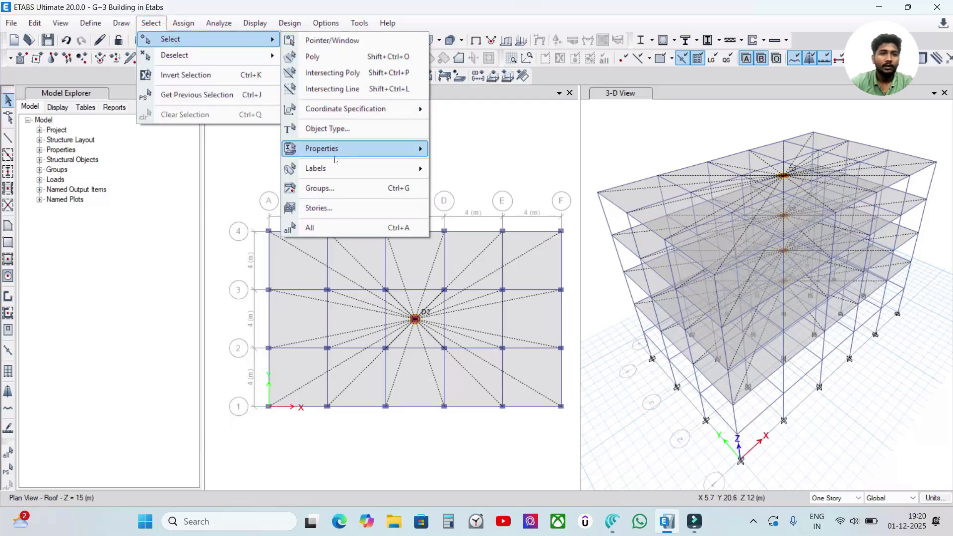
pyautogui.click(320, 208)
pyautogui.click(425, 379)
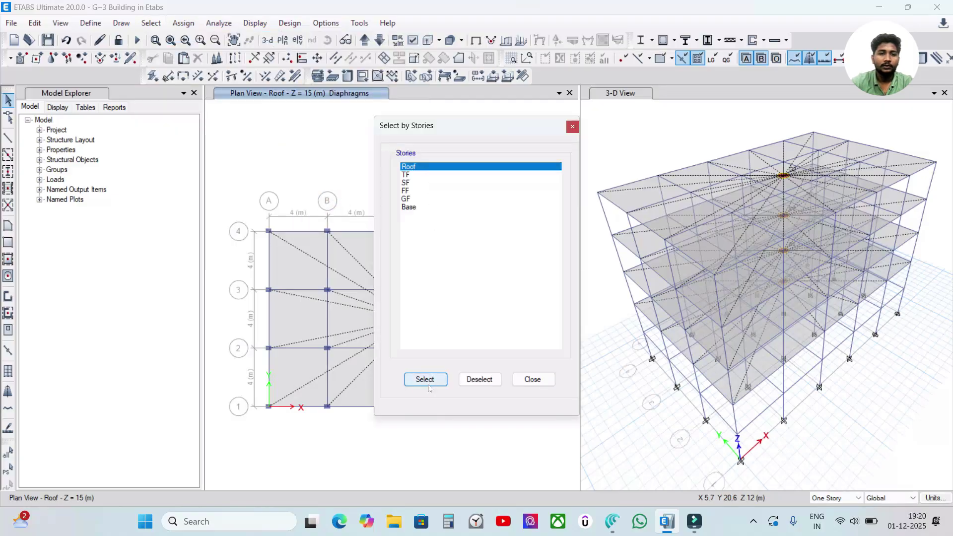
pyautogui.click(519, 382)
# - Deselect the columns and beams from the Roof selection by object type
pyautogui.click(164, 23)
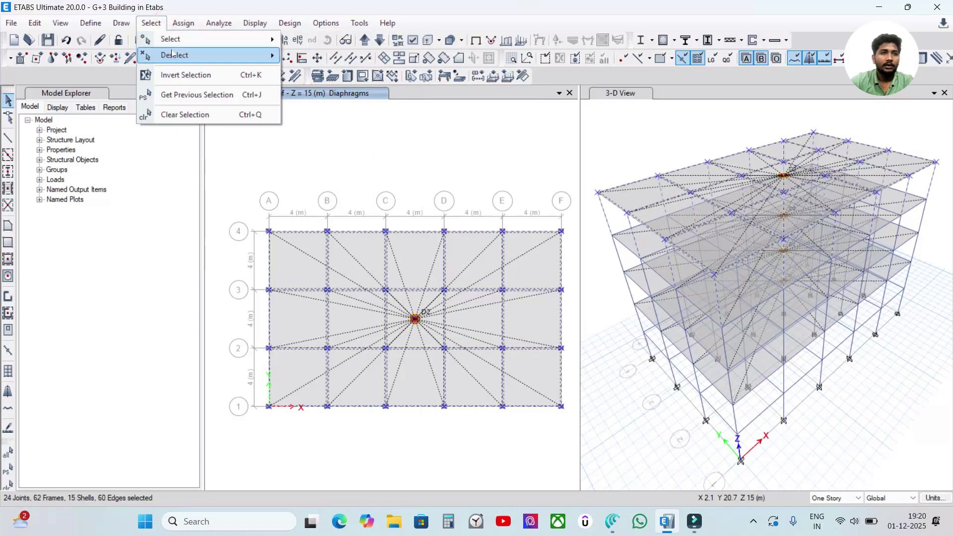
pyautogui.moveTo(175, 56)
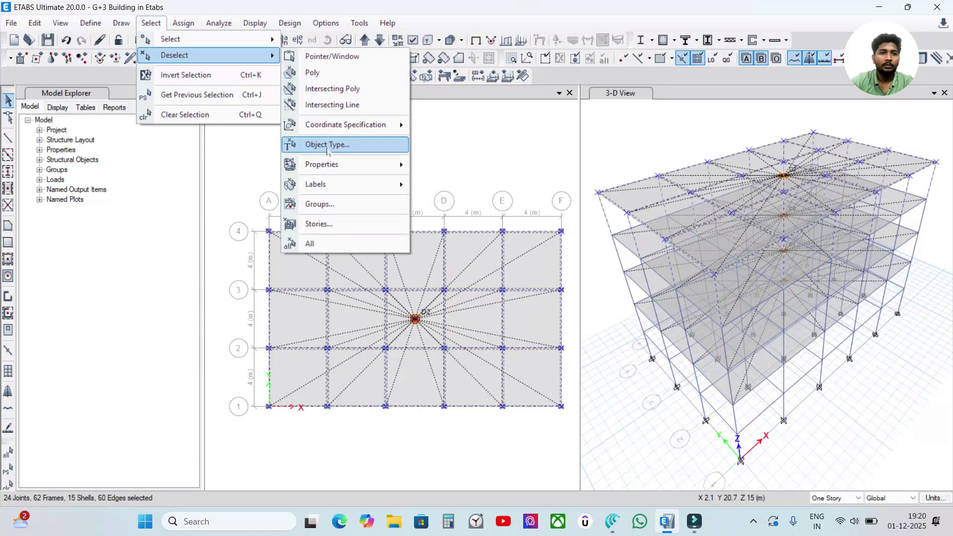
pyautogui.click(330, 147)
pyautogui.click(419, 186)
pyautogui.keyDown('ctrl'); pyautogui.click(414, 176); pyautogui.keyUp('ctrl')
pyautogui.click(480, 379)
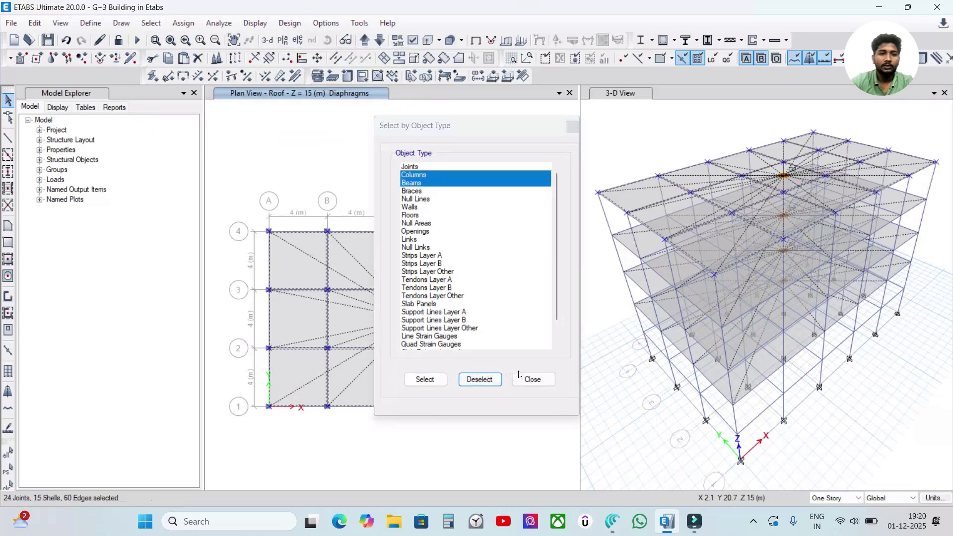
pyautogui.click(533, 379)
# - Assign diaphragm D4 to the selected Roof slab shells
pyautogui.click(183, 23)
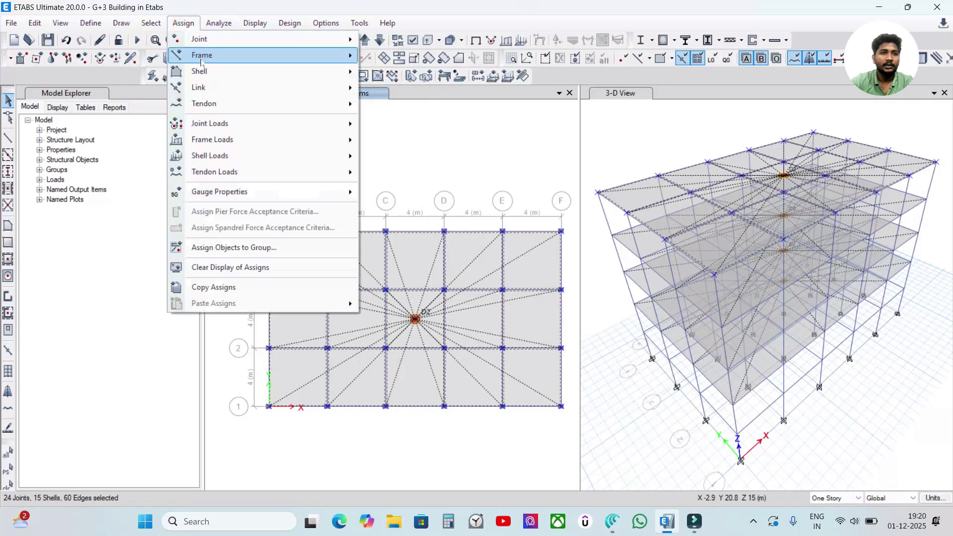
pyautogui.moveTo(296, 68)
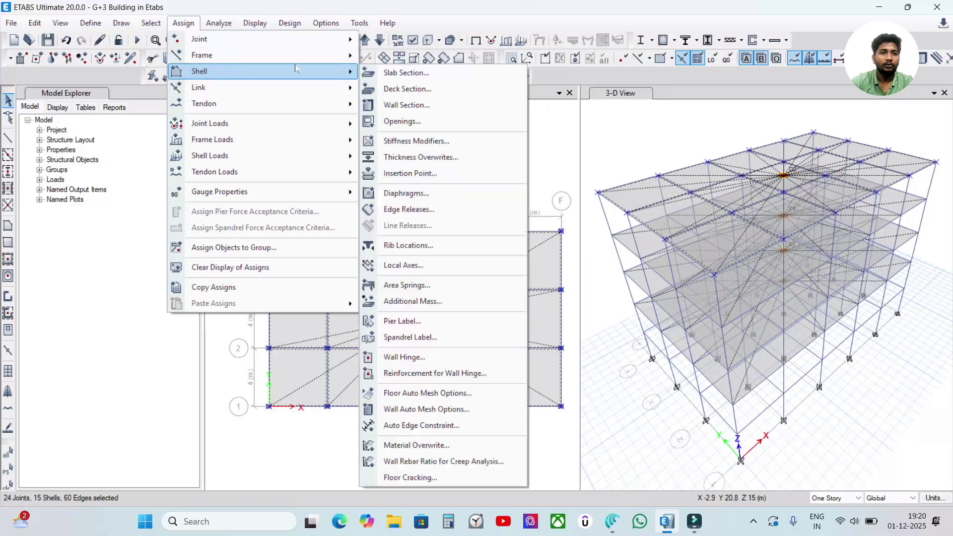
pyautogui.click(412, 193)
pyautogui.click(409, 199)
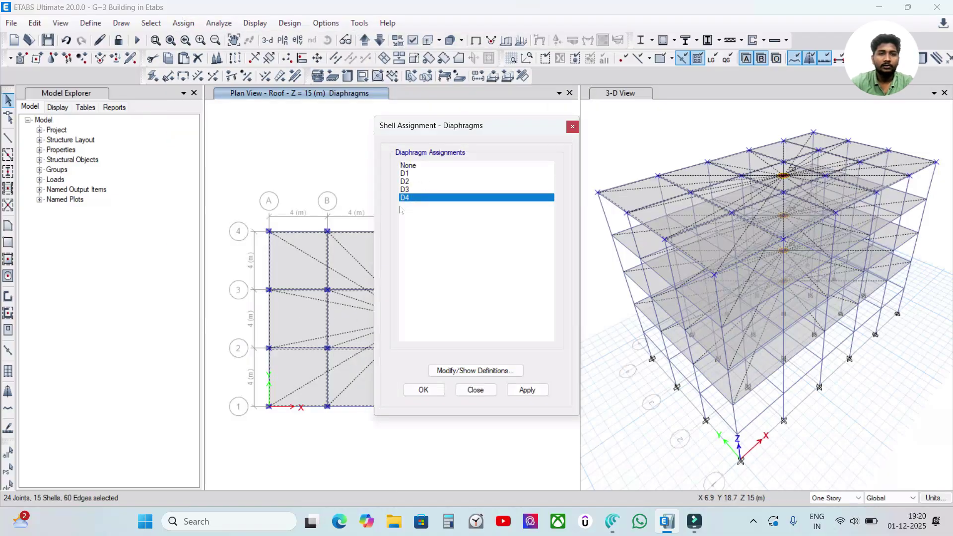
pyautogui.click(519, 391)
pyautogui.click(423, 390)
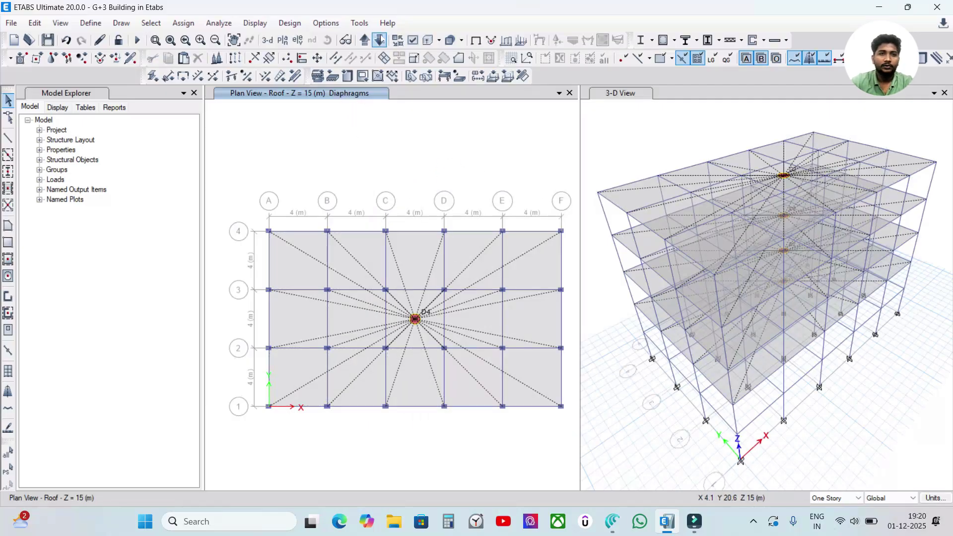
# - Step the plan view down through the stories from Roof to FF to check each floor's diaphragm label
pyautogui.click(379, 40)
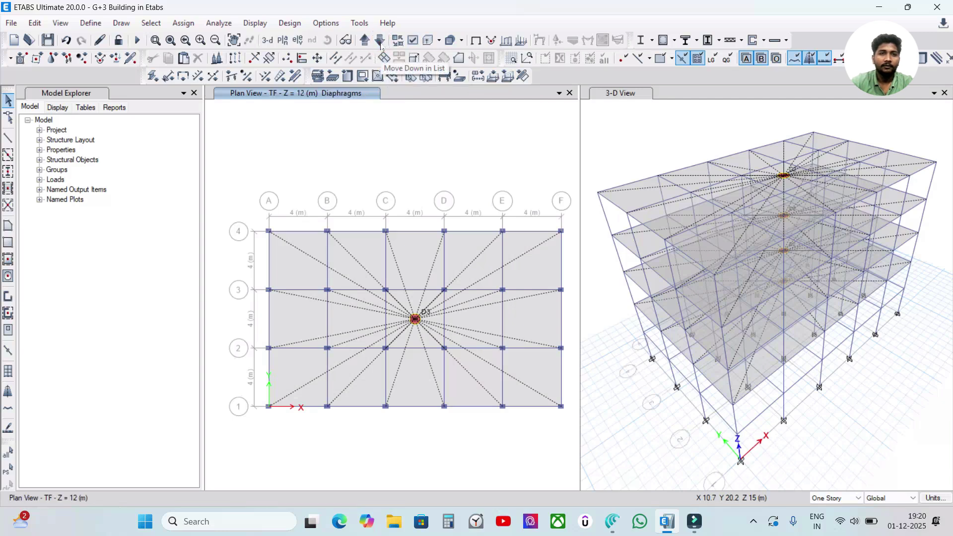
pyautogui.click(365, 40)
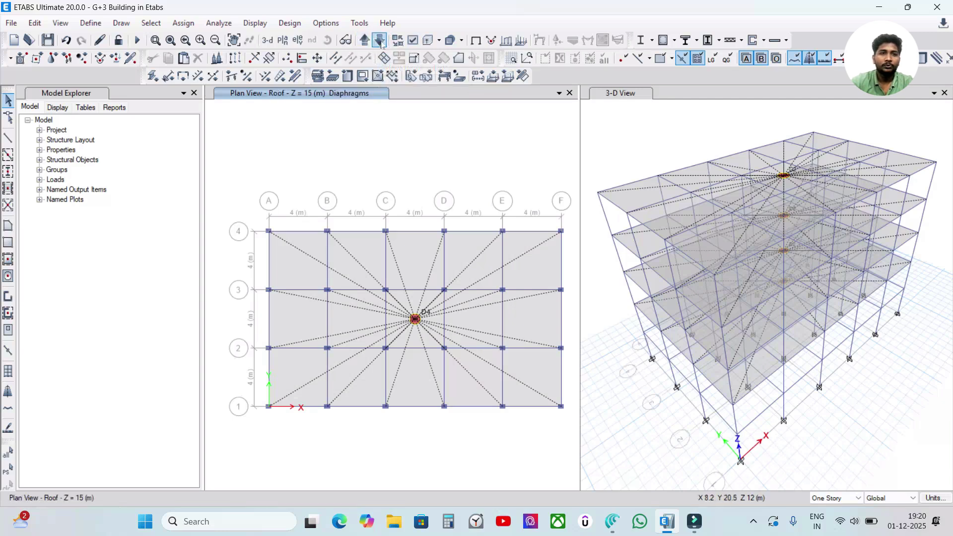
pyautogui.click(380, 40)
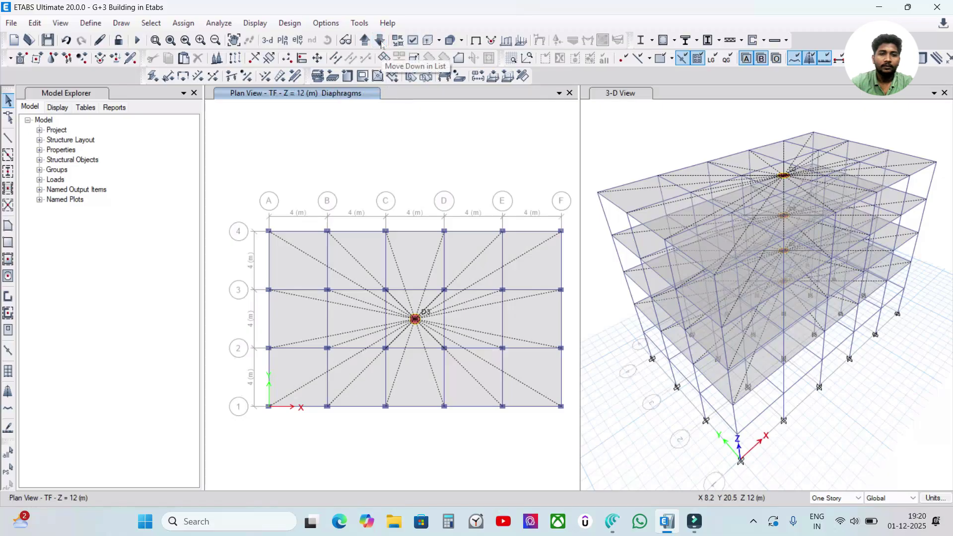
pyautogui.click(380, 42)
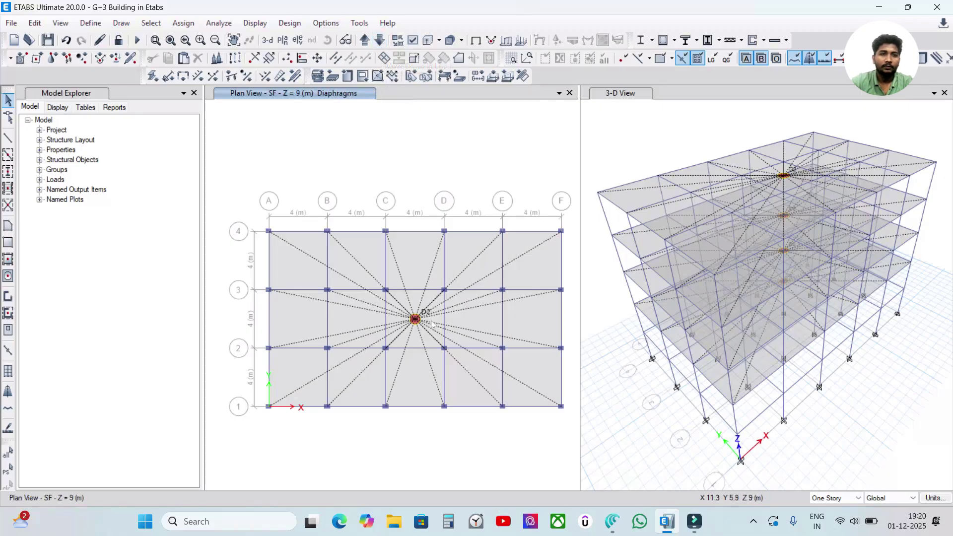
pyautogui.click(380, 41)
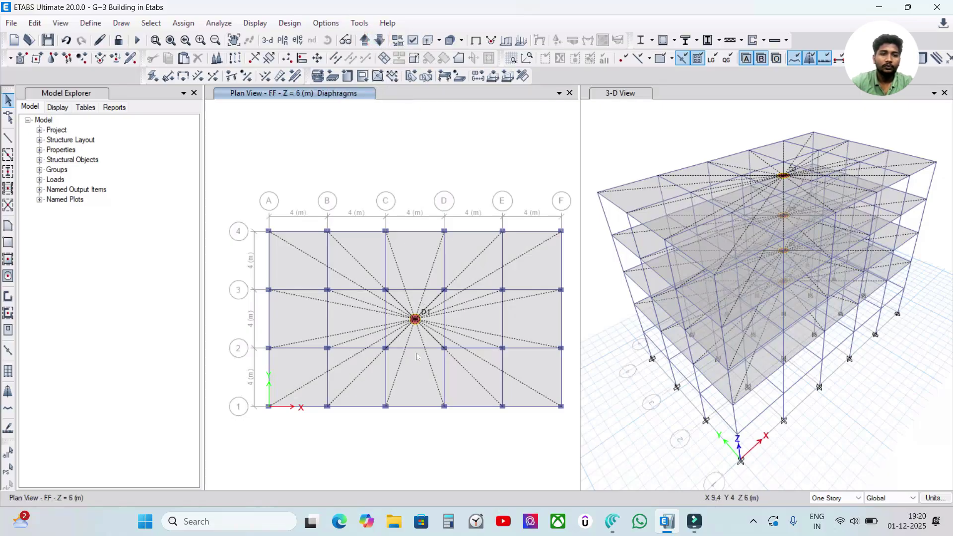
pyautogui.click(636, 131)
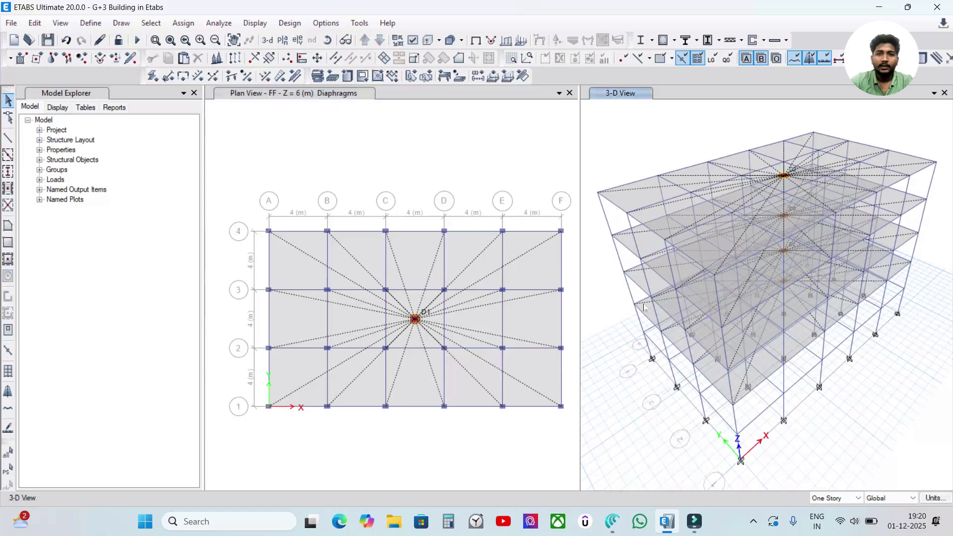
# - Switch to the Canva notes document and review the steps on repeating for other floors and checking for errors
pyautogui.moveTo(613, 521)
pyautogui.click(686, 462)
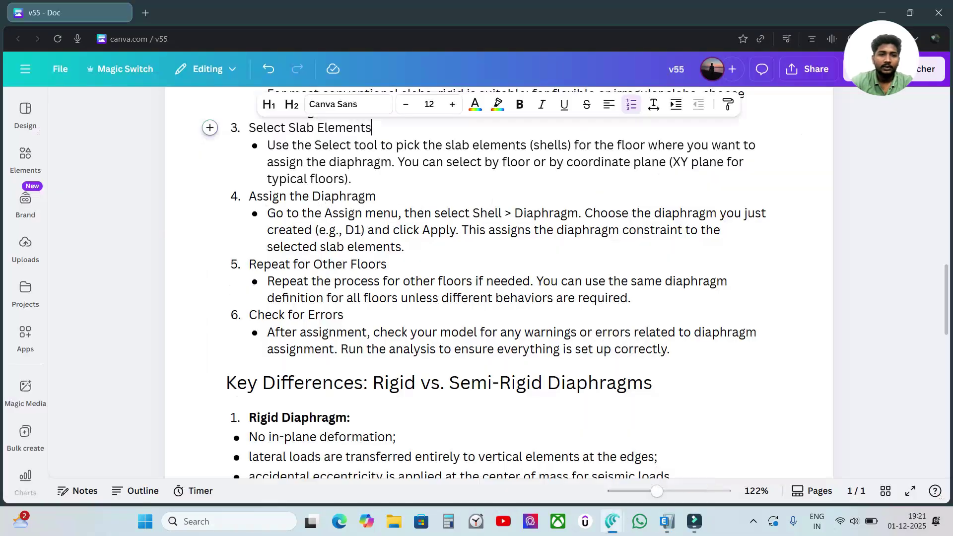
pyautogui.scroll(-2, 483, 284)
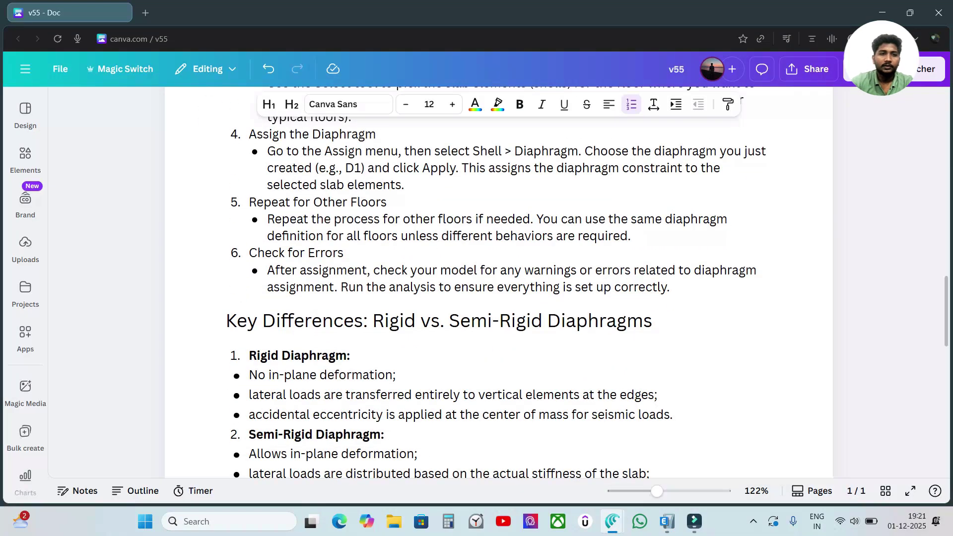
pyautogui.doubleClick(272, 203)
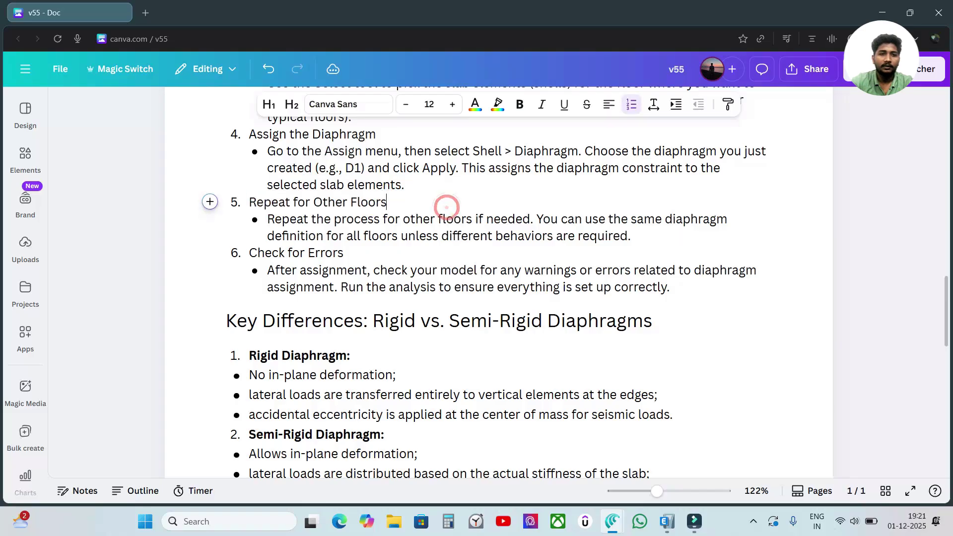
pyautogui.click(388, 201)
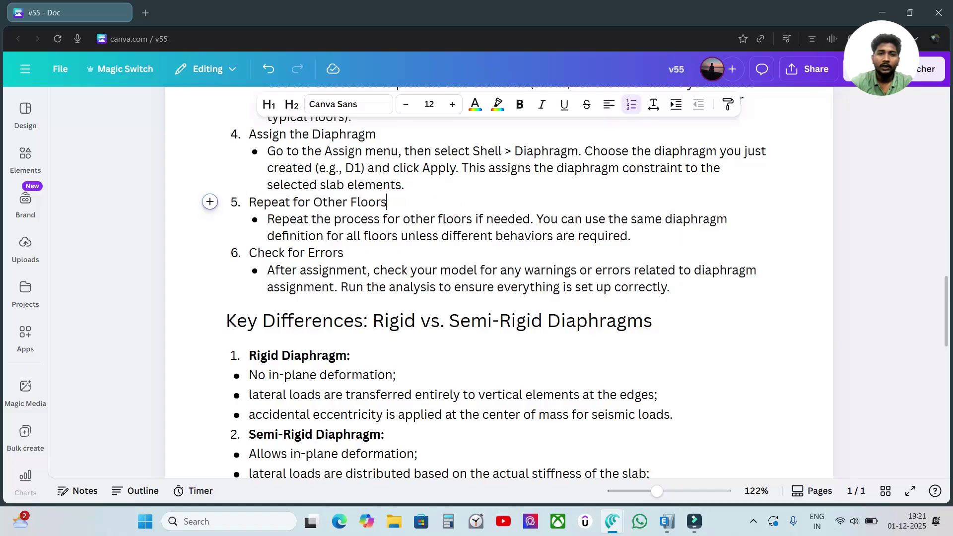
pyautogui.click(419, 255)
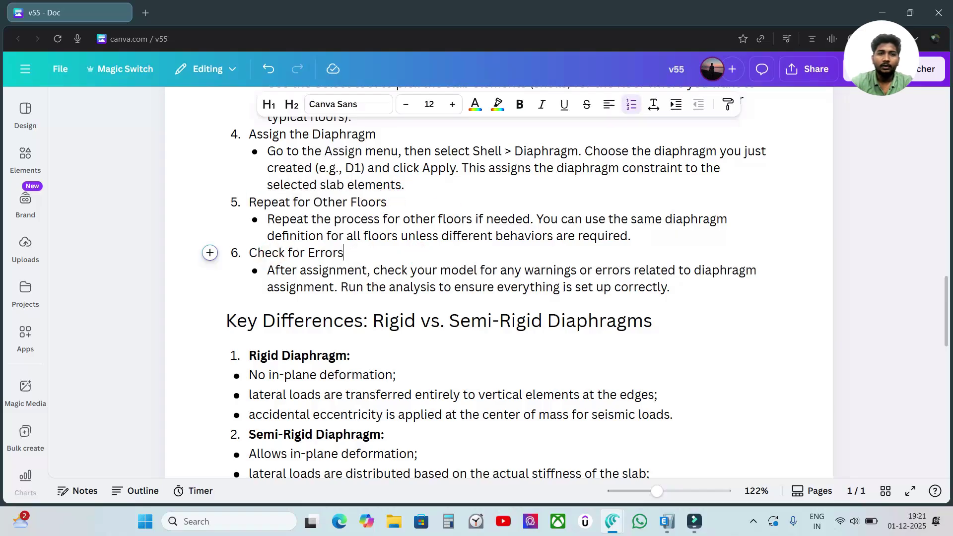
# - Switch to ETABS and run a model check with all joint, frame, shell, meshing, loading, self-mass and fix options enabled, then dismiss the report
pyautogui.moveTo(283, 254); pyautogui.dragTo(368, 257)
pyautogui.click(388, 263)
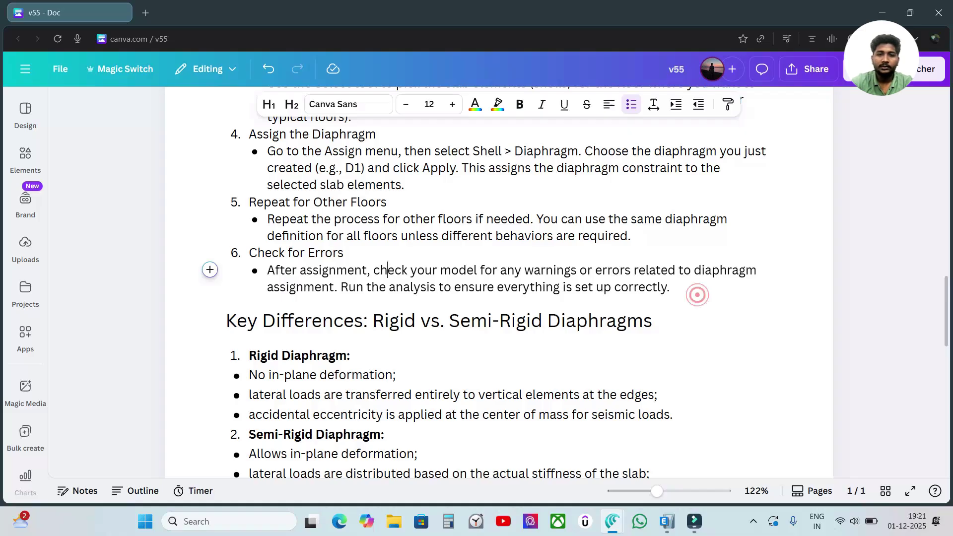
pyautogui.click(667, 522)
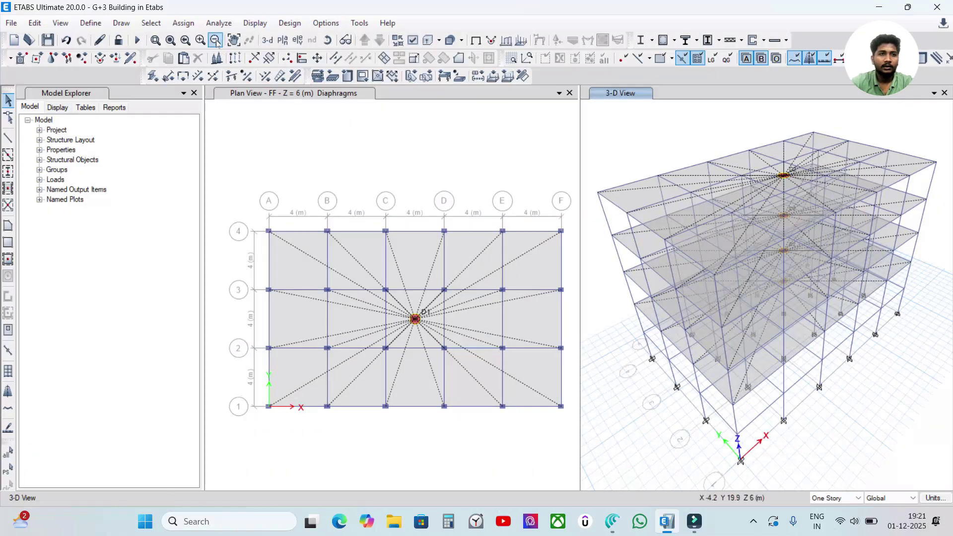
pyautogui.click(219, 23)
pyautogui.click(223, 36)
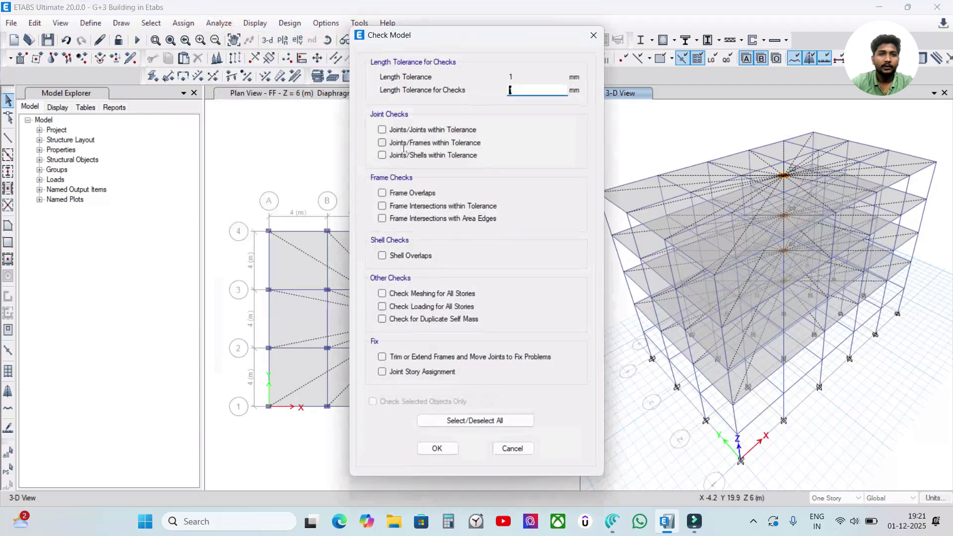
pyautogui.click(460, 420)
pyautogui.click(414, 374)
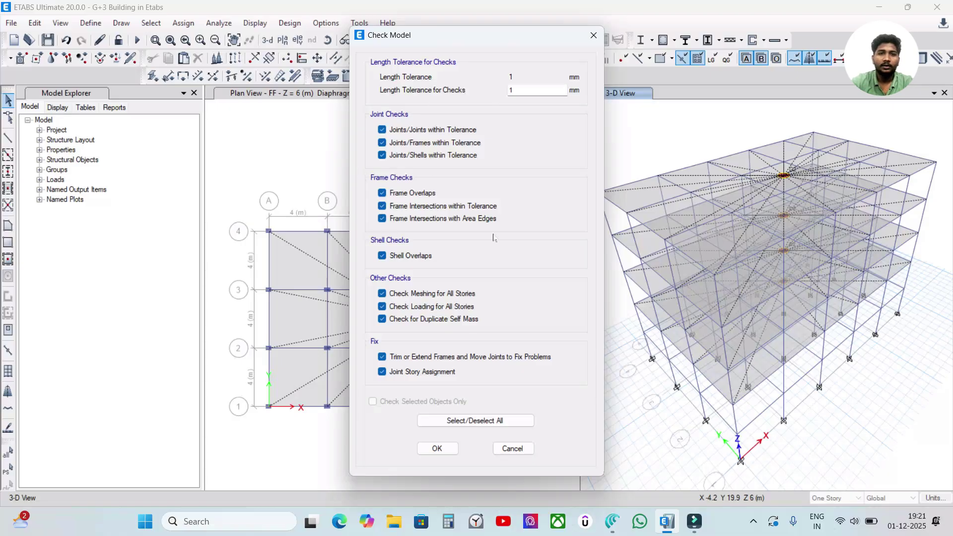
pyautogui.click(437, 448)
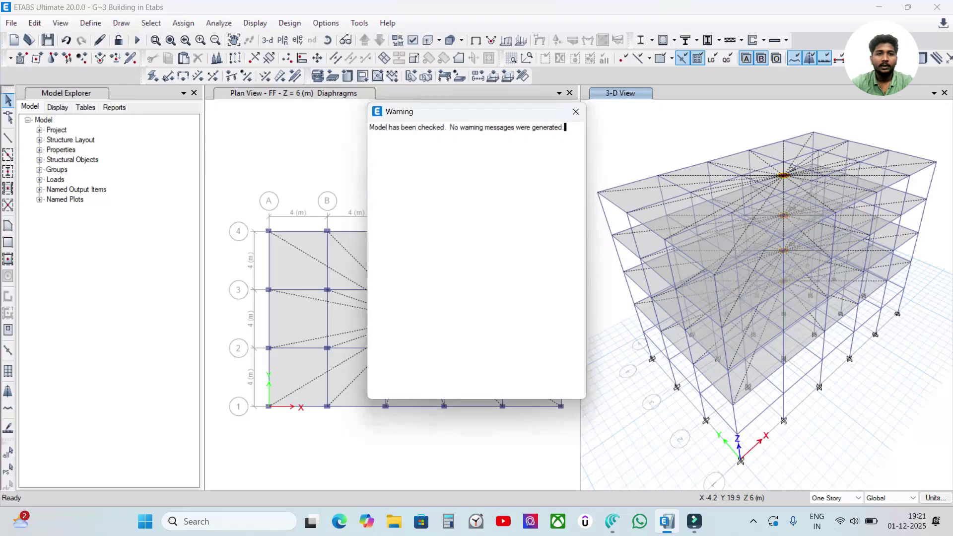
pyautogui.moveTo(416, 112); pyautogui.dragTo(402, 87)
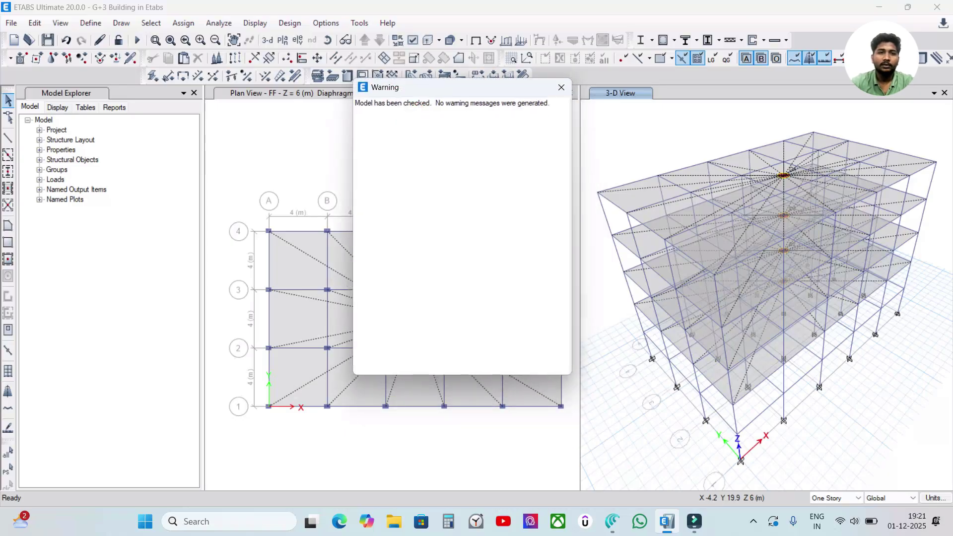
pyautogui.click(562, 88)
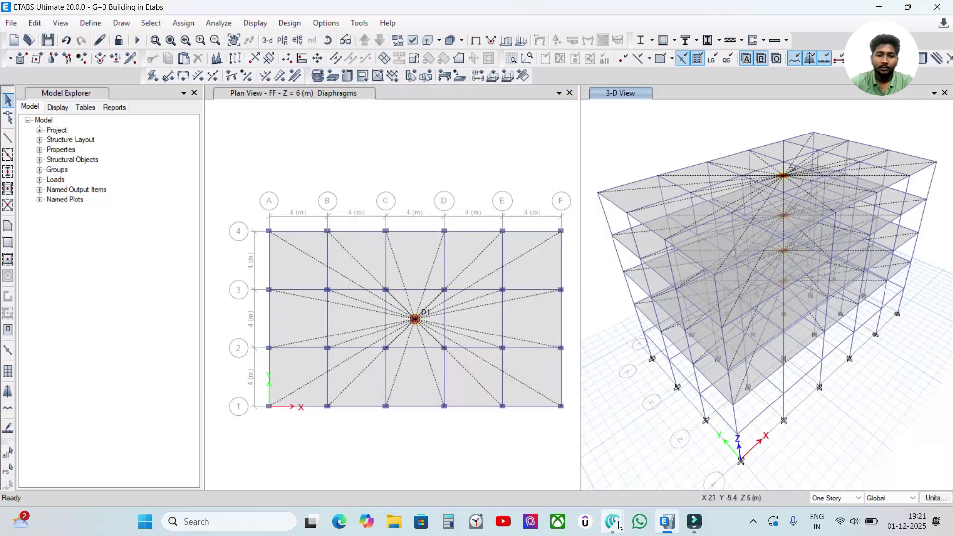
# - Switch to the Canva notes document and review the key differences between rigid and semi-rigid diaphragms alongside the ETABS model
pyautogui.moveTo(617, 522)
pyautogui.click(664, 475)
pyautogui.scroll(-1, 499, 283)
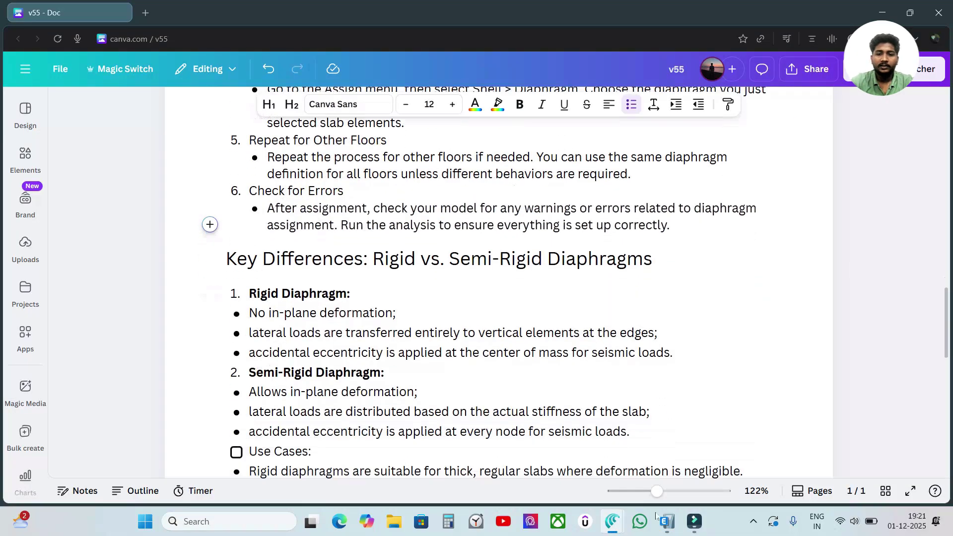
pyautogui.moveTo(667, 522)
pyautogui.click(666, 464)
pyautogui.moveTo(615, 525)
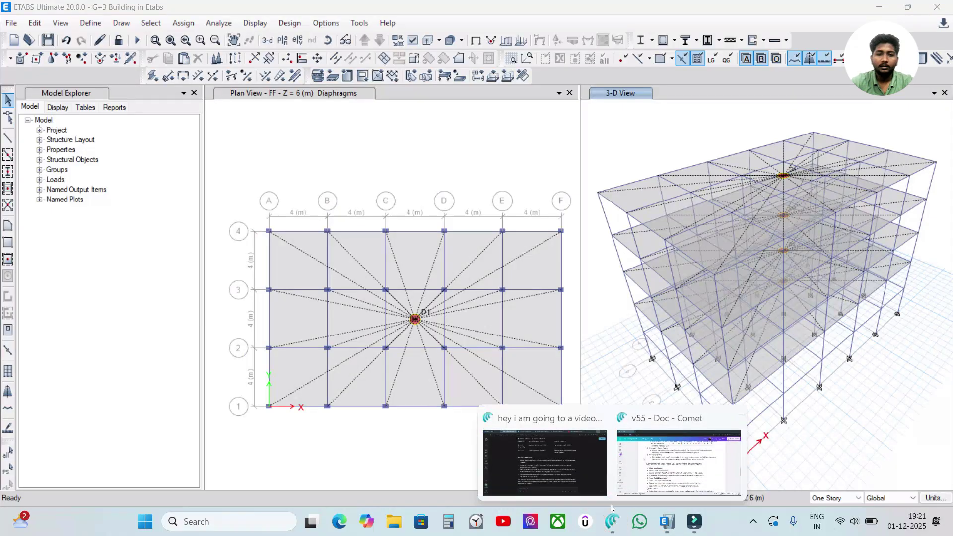
pyautogui.click(649, 442)
pyautogui.scroll(-1, 649, 442)
pyautogui.moveTo(298, 197); pyautogui.dragTo(340, 197)
pyautogui.click(384, 197)
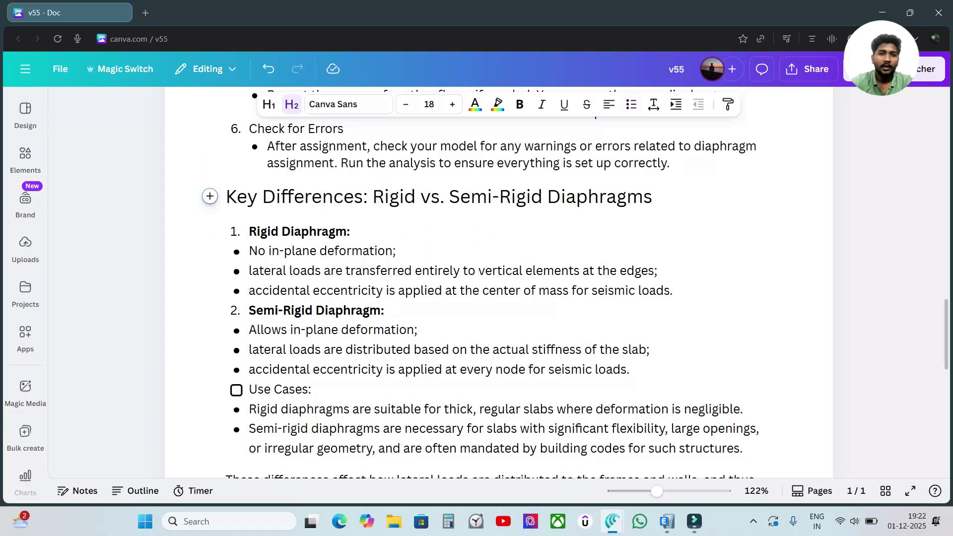
pyautogui.click(667, 522)
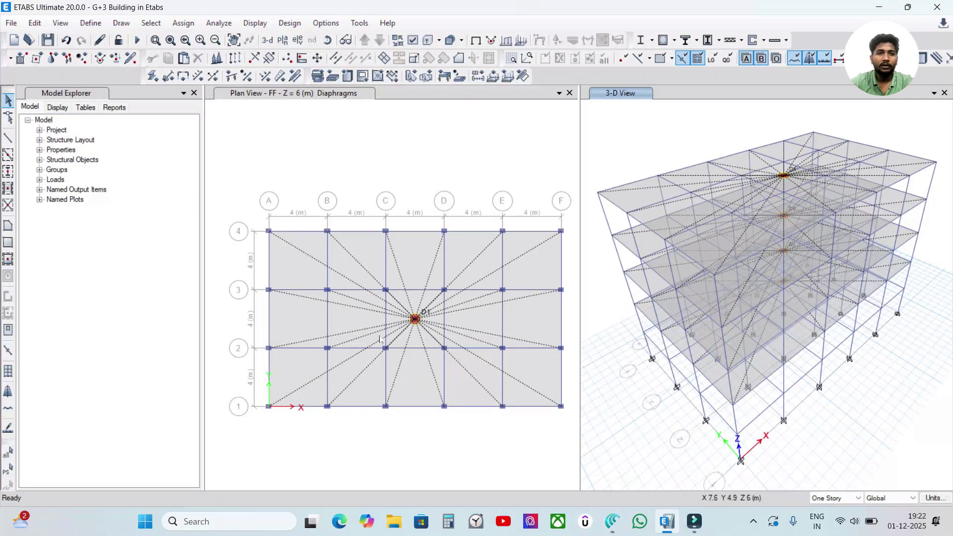
pyautogui.click(612, 522)
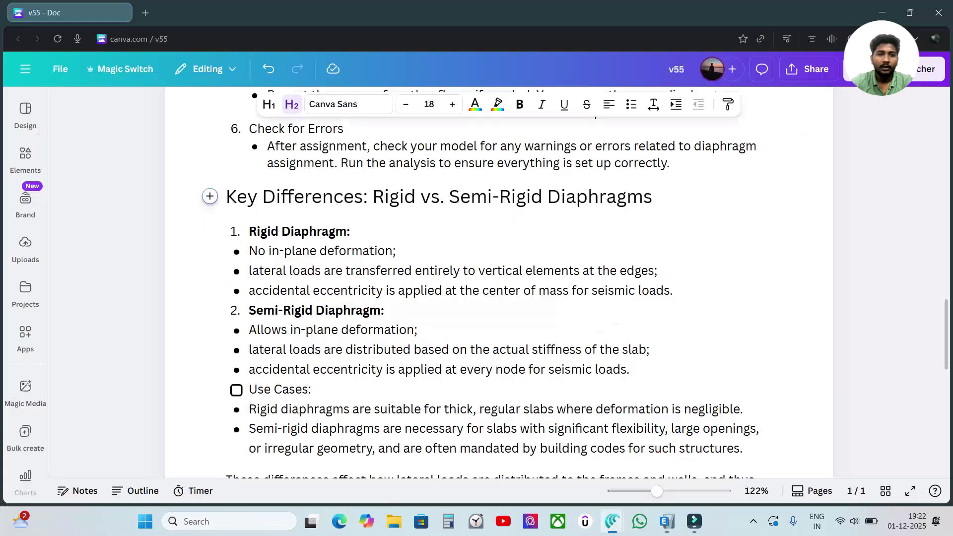